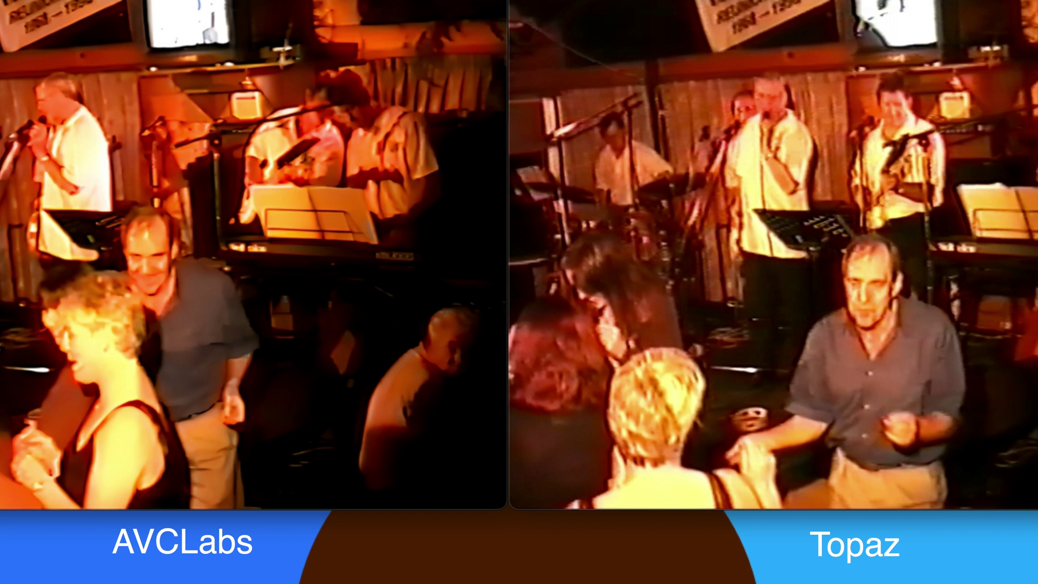
Play the AVCLabs and Topaz versions of the concert footage side by side for comparison
{"action": "mouse_move", "coordinate": [150, 378]}
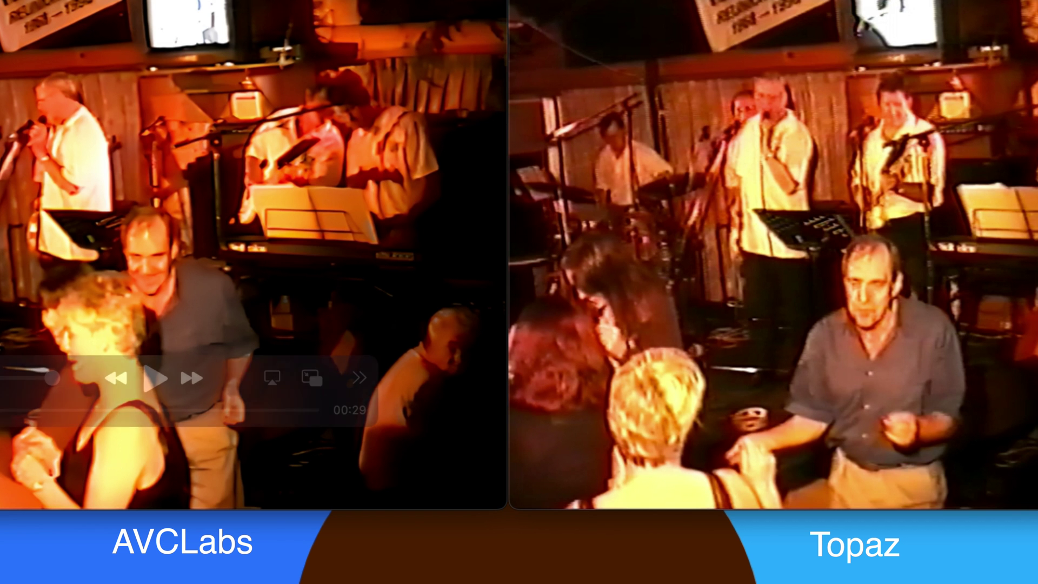
{"action": "left_click", "coordinate": [150, 379]}
{"action": "left_click", "coordinate": [864, 382]}
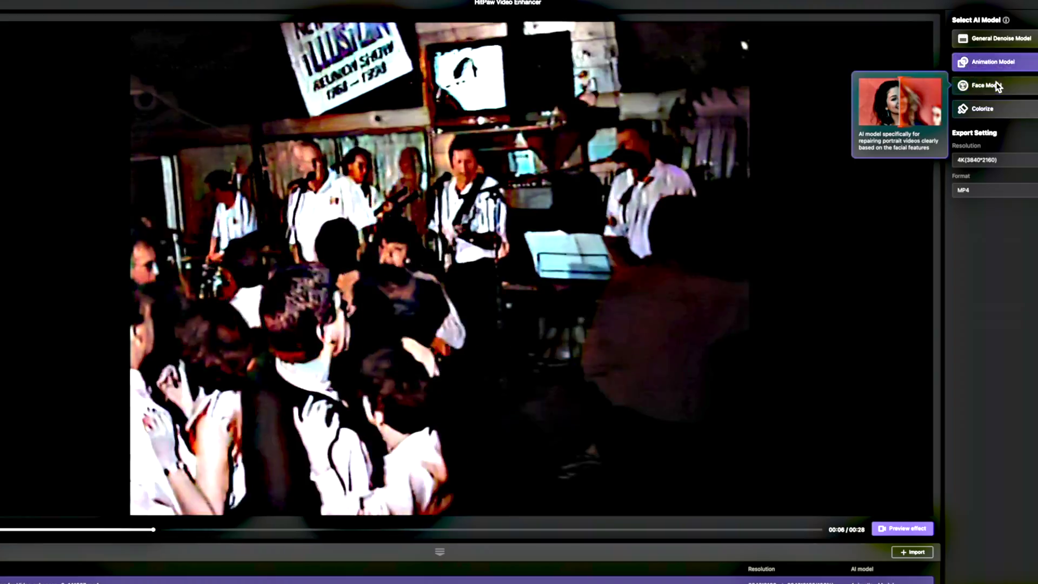
Switch to HitPaw Video Enhancer and select the Face Model for the concert clip
{"action": "left_click", "coordinate": [997, 86]}
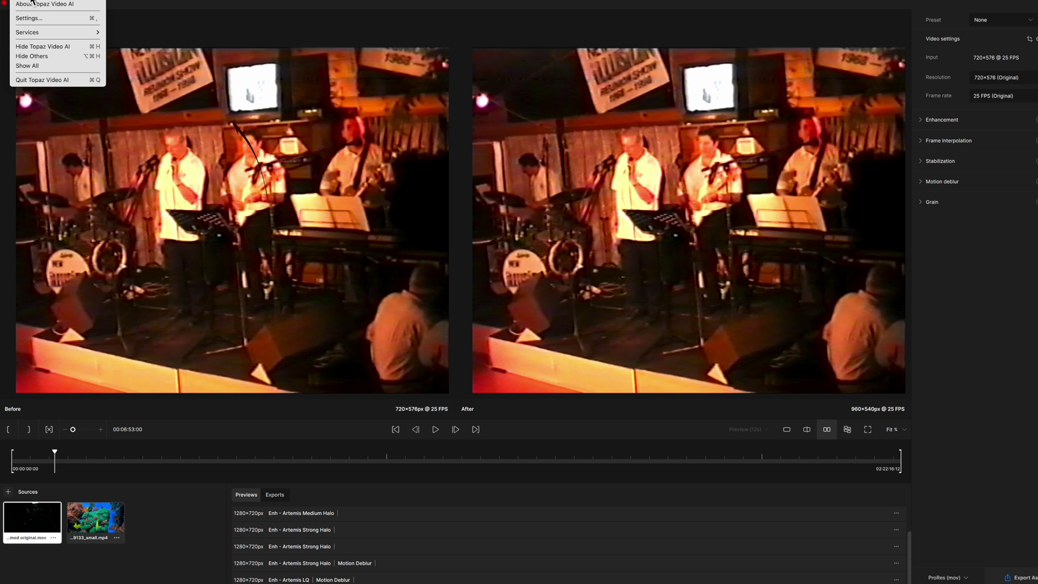
Quit Topaz Video AI, confirming the exit, and launch it again
{"action": "left_click", "coordinate": [33, 79]}
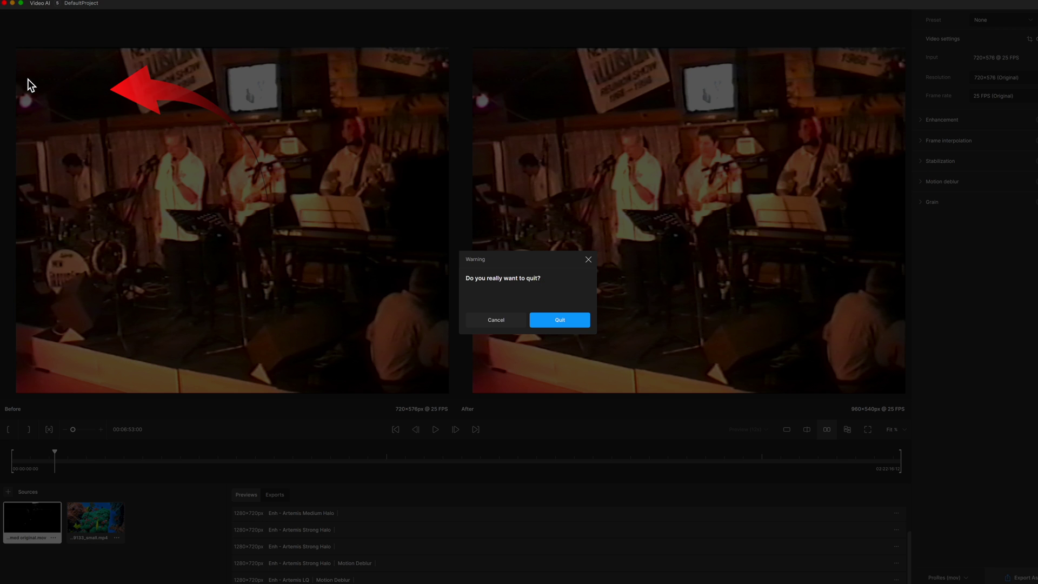
{"action": "left_click", "coordinate": [574, 321]}
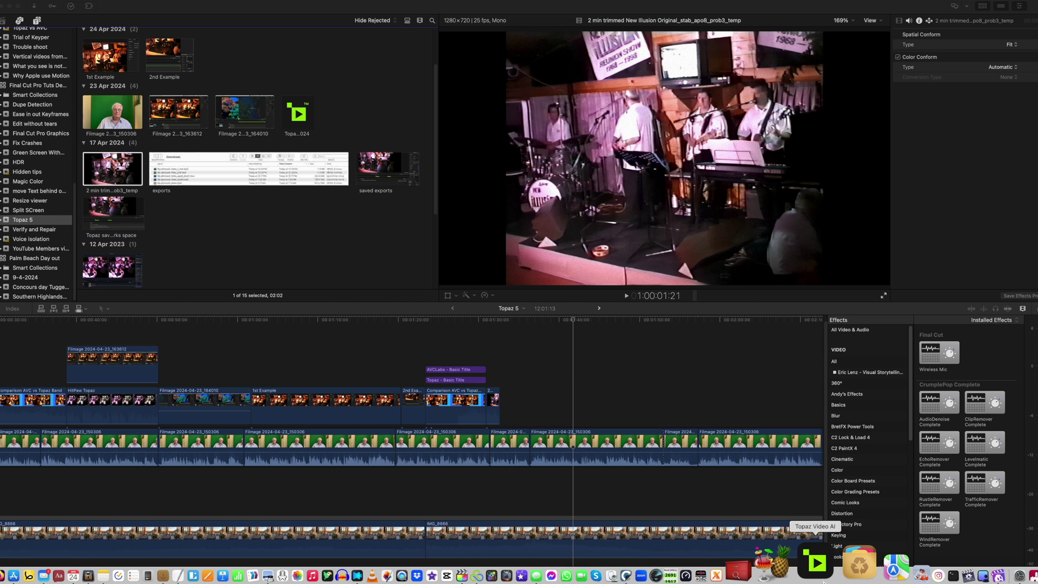
{"action": "left_click", "coordinate": [826, 570]}
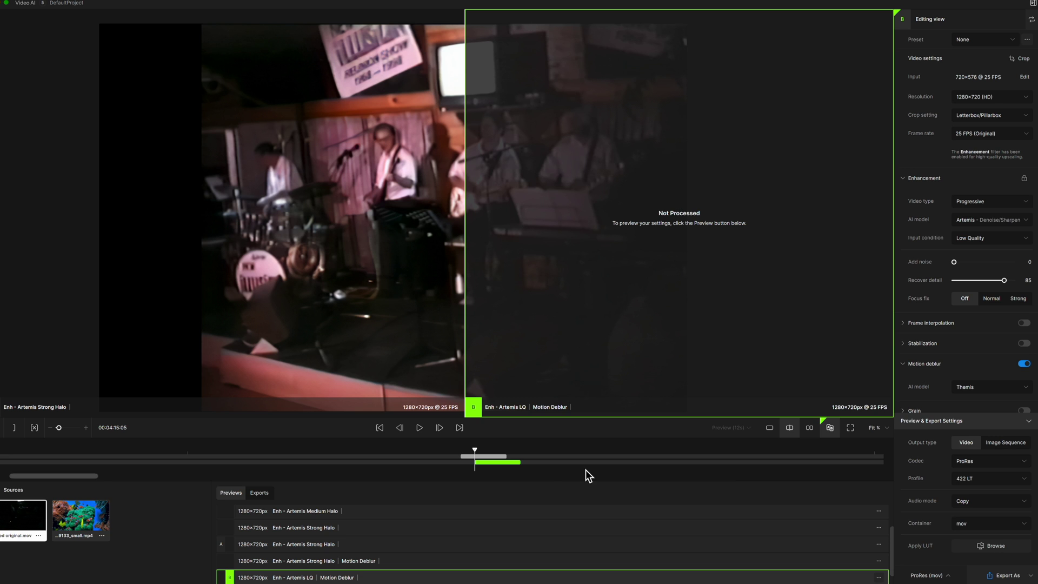
Scrub the timeline across the overlapping preview segments to compare Artemis Strong Halo with Artemis LQ plus Motion Deblur
{"action": "left_click", "coordinate": [495, 457]}
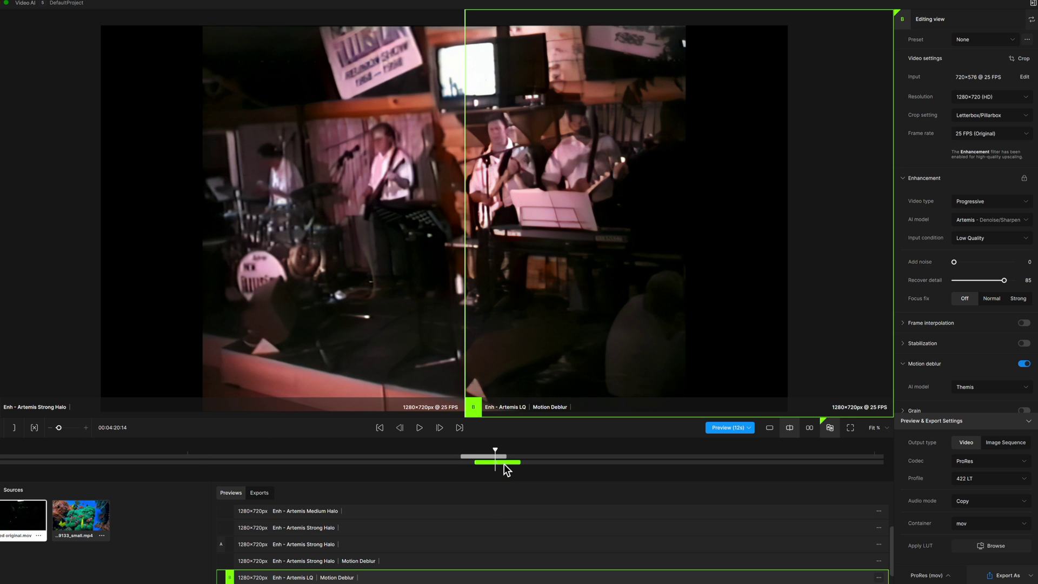
{"action": "left_click", "coordinate": [496, 464]}
{"action": "left_click_drag", "start_coordinate": [498, 450], "coordinate": [485, 449]}
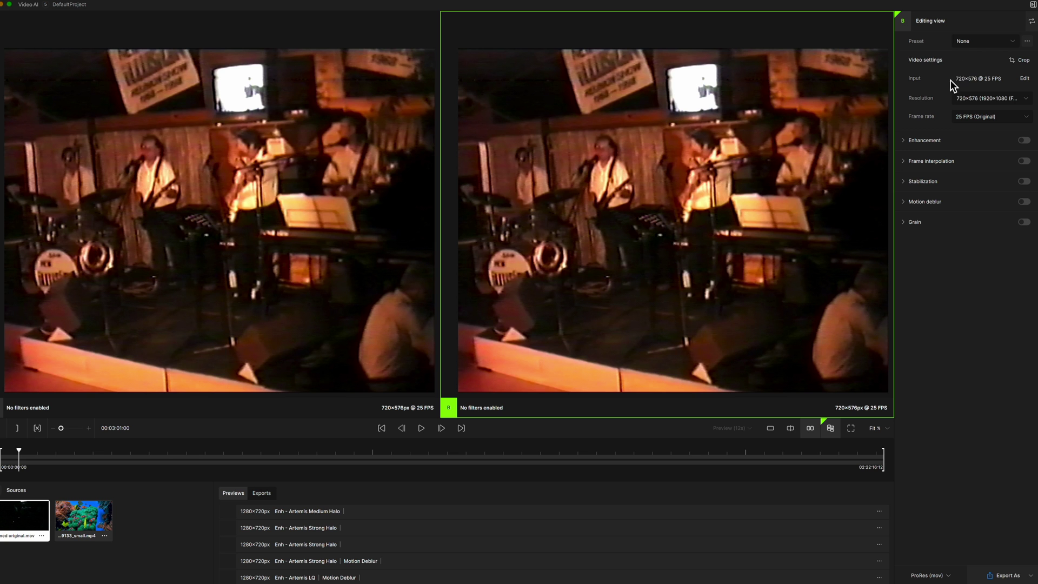
Examine the input video information and the available output resolution options for the concert clip
{"action": "mouse_move", "coordinate": [914, 85]}
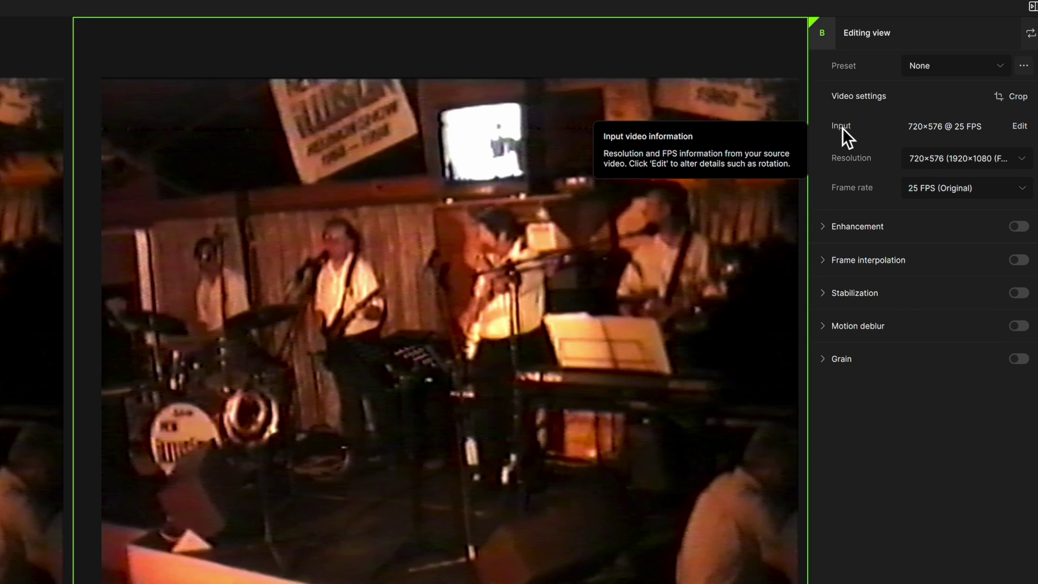
{"action": "mouse_move", "coordinate": [844, 144]}
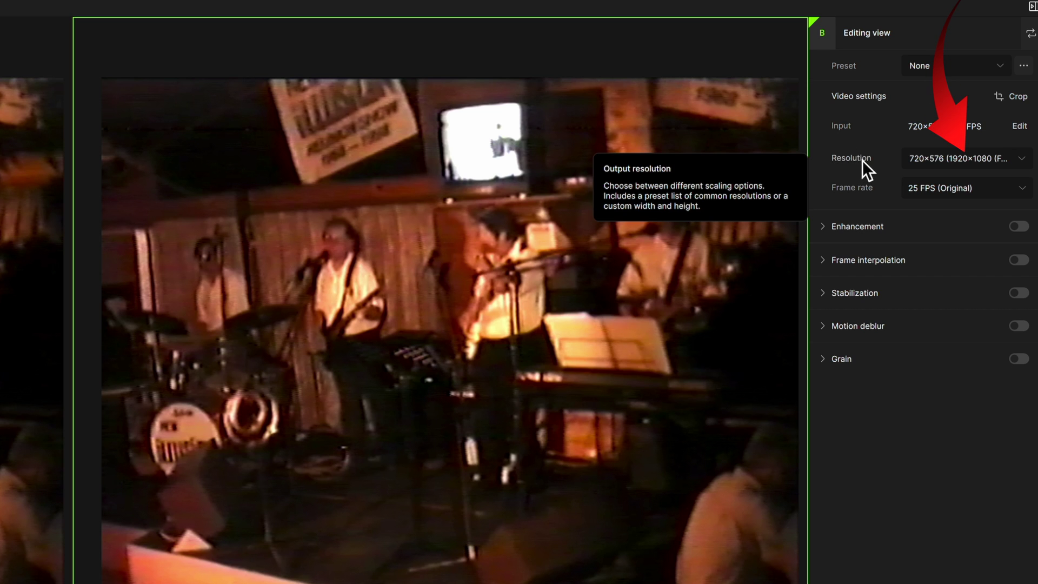
{"action": "left_click", "coordinate": [1023, 160]}
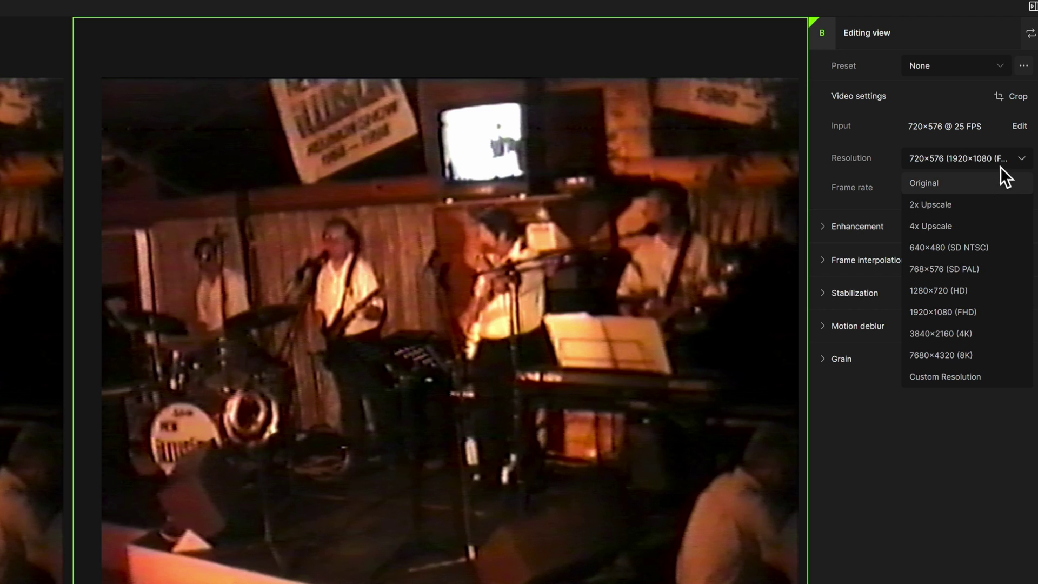
{"action": "mouse_move", "coordinate": [847, 158]}
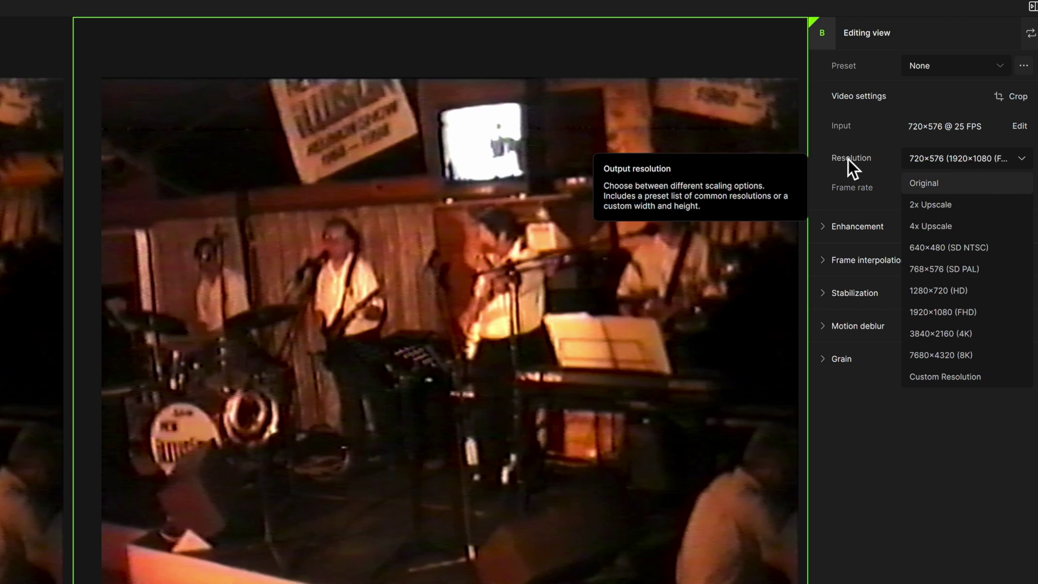
{"action": "left_click", "coordinate": [847, 157]}
Enable Enhancement for the concert clip, try the Interlaced video type, and set it back to Progressive
{"action": "left_click", "coordinate": [823, 227]}
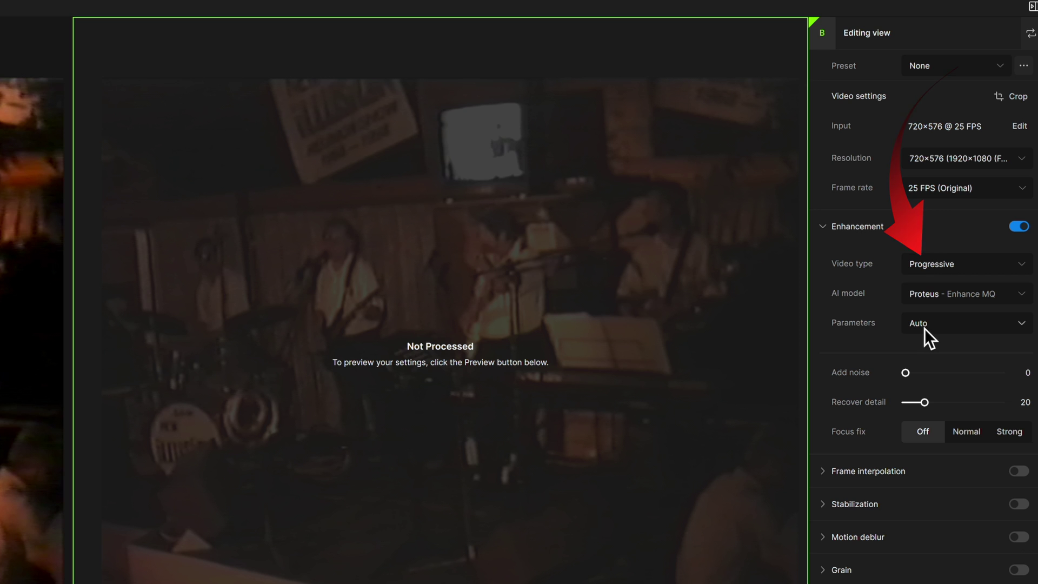
{"action": "left_click", "coordinate": [1023, 272]}
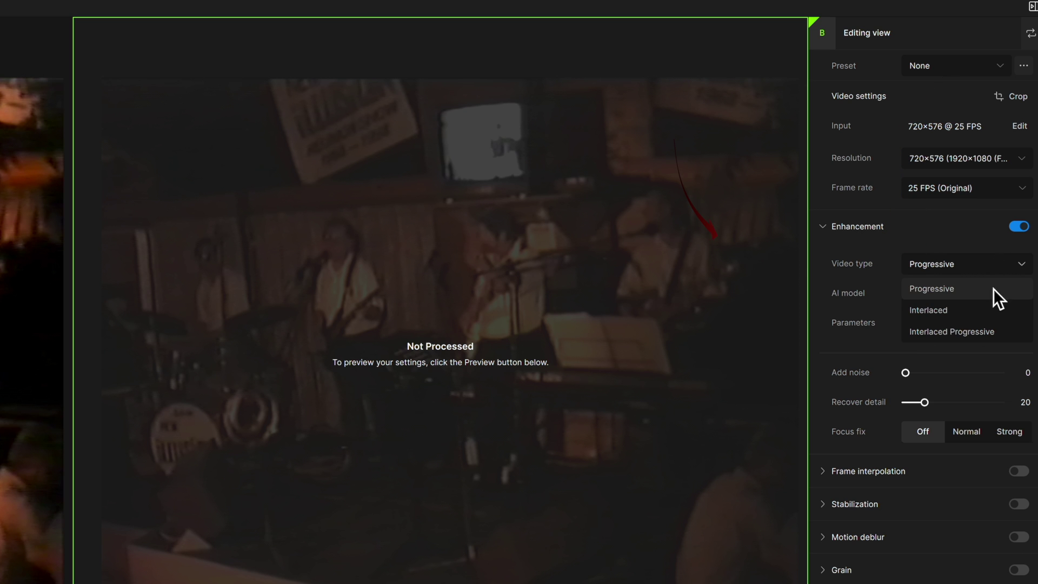
{"action": "left_click", "coordinate": [947, 312]}
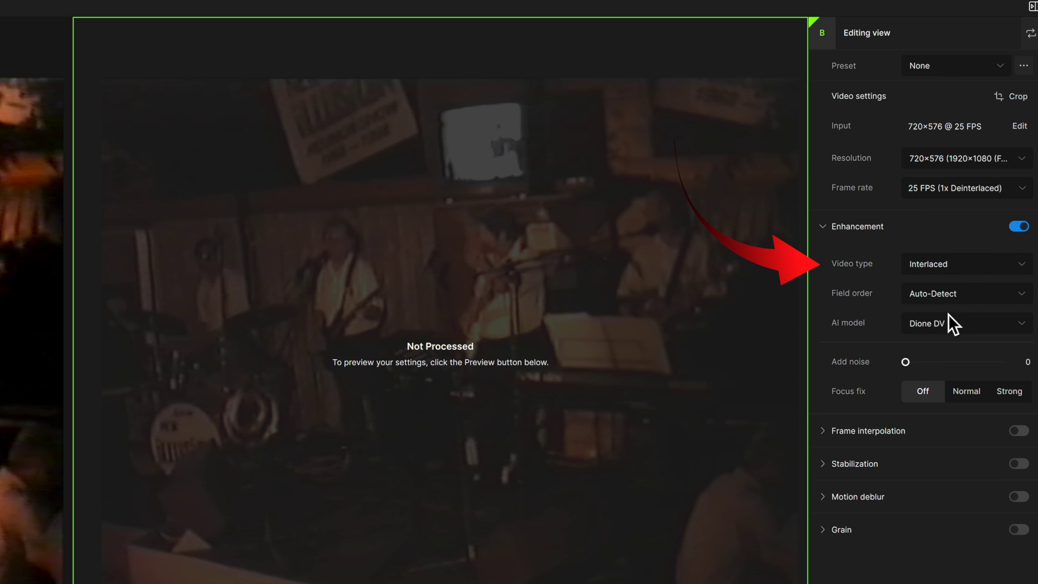
{"action": "left_click", "coordinate": [954, 271]}
{"action": "left_click", "coordinate": [968, 289]}
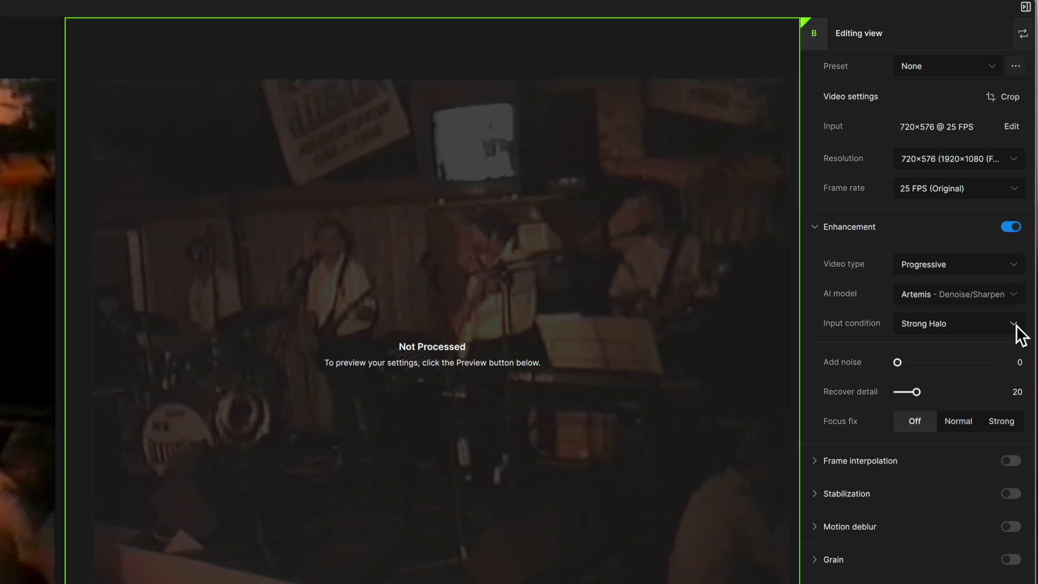
Review the Artemis input conditions, keeping Strong Halo, and check the Recover detail control, leaving it at 20
{"action": "left_click", "coordinate": [1013, 325]}
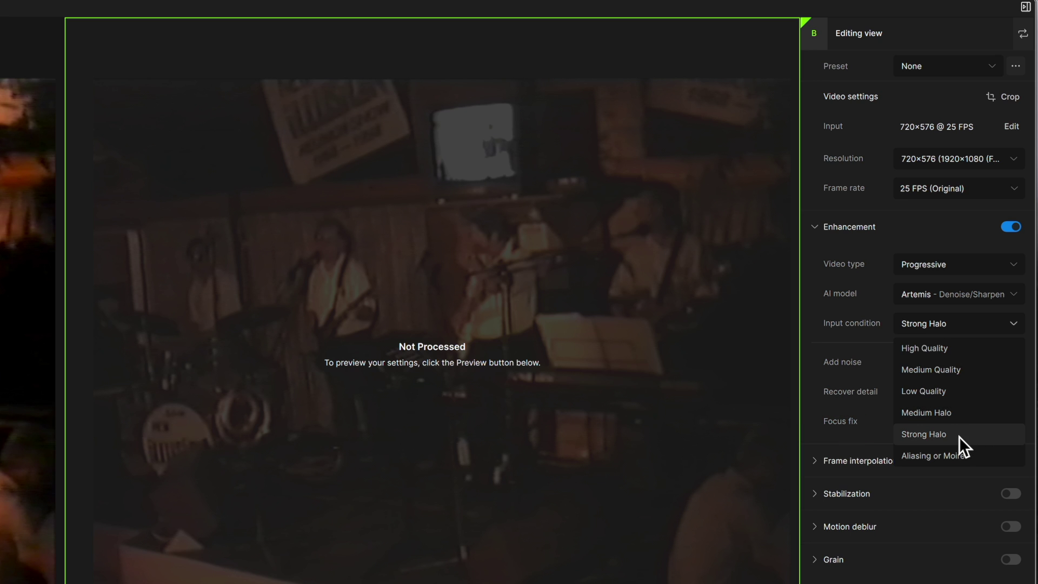
{"action": "left_click", "coordinate": [997, 319]}
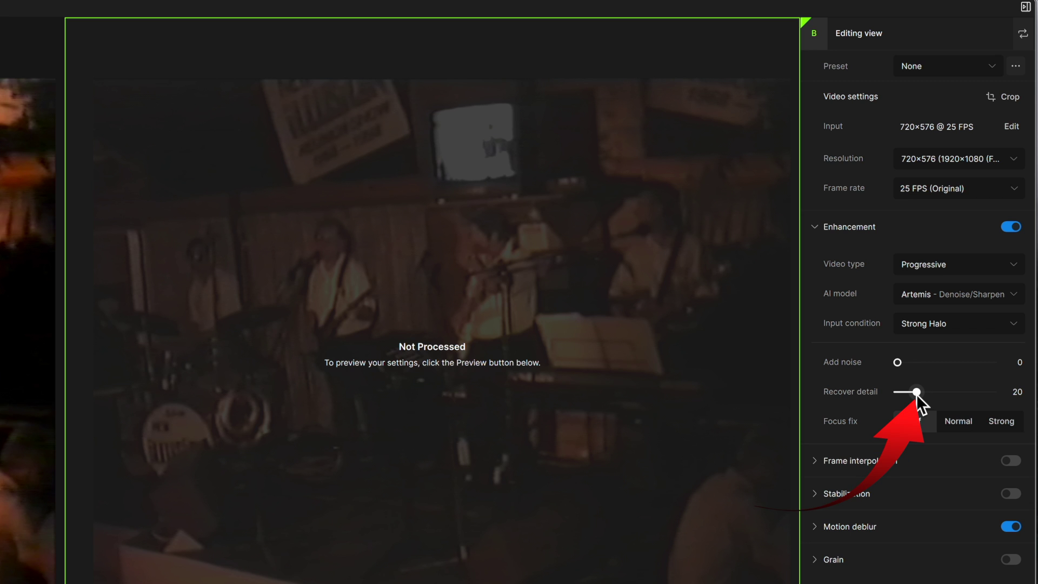
{"action": "mouse_move", "coordinate": [916, 394]}
{"action": "left_mouse_down"}
{"action": "mouse_move", "coordinate": [958, 393]}
{"action": "mouse_move", "coordinate": [919, 396]}
{"action": "left_mouse_up"}
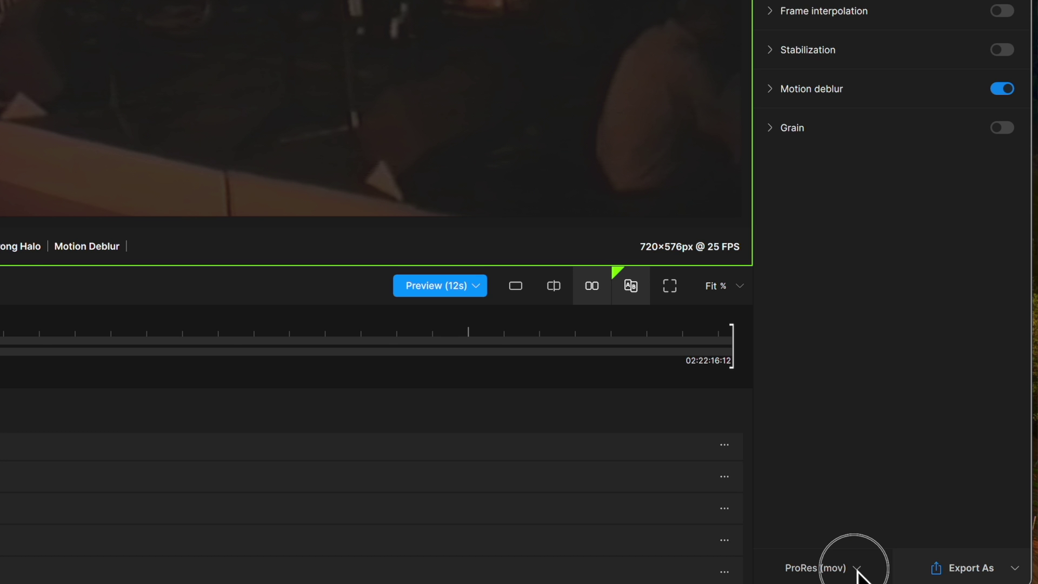
Show the preview and export settings, and check the default export options in the application preferences without changing them
{"action": "left_click", "coordinate": [857, 567]}
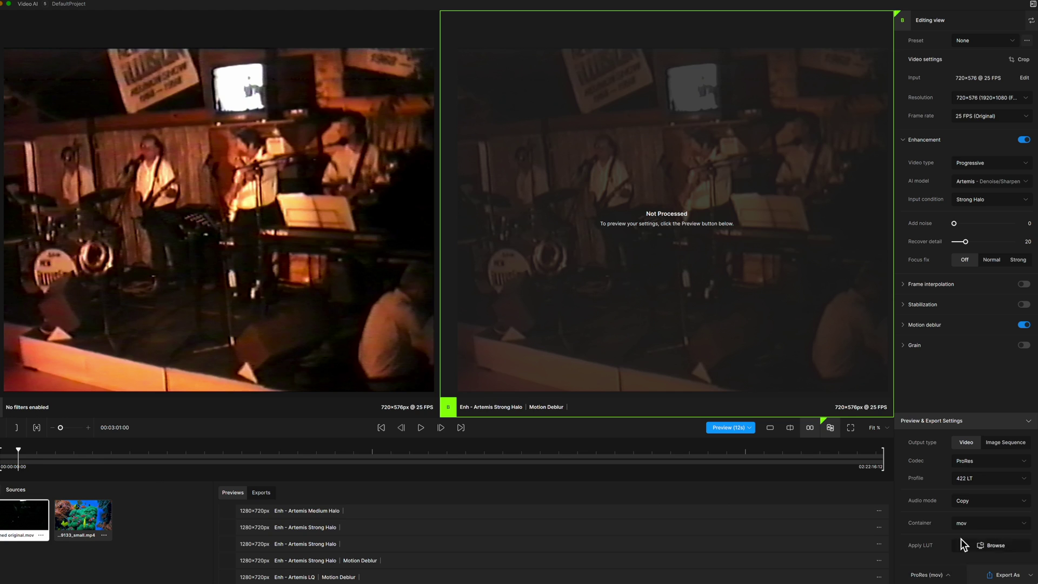
{"action": "left_click", "coordinate": [30, 3]}
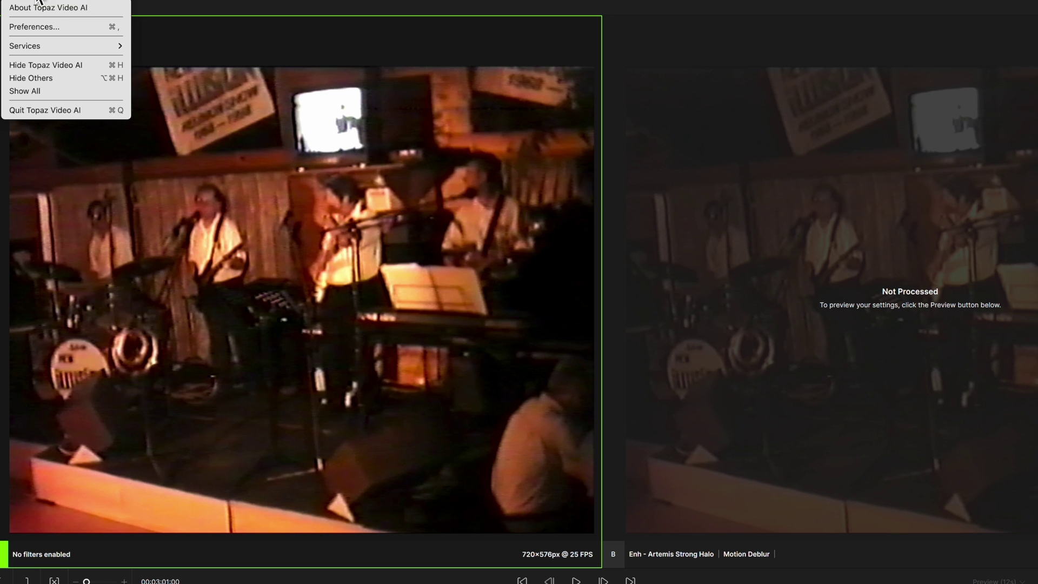
{"action": "left_click", "coordinate": [30, 26]}
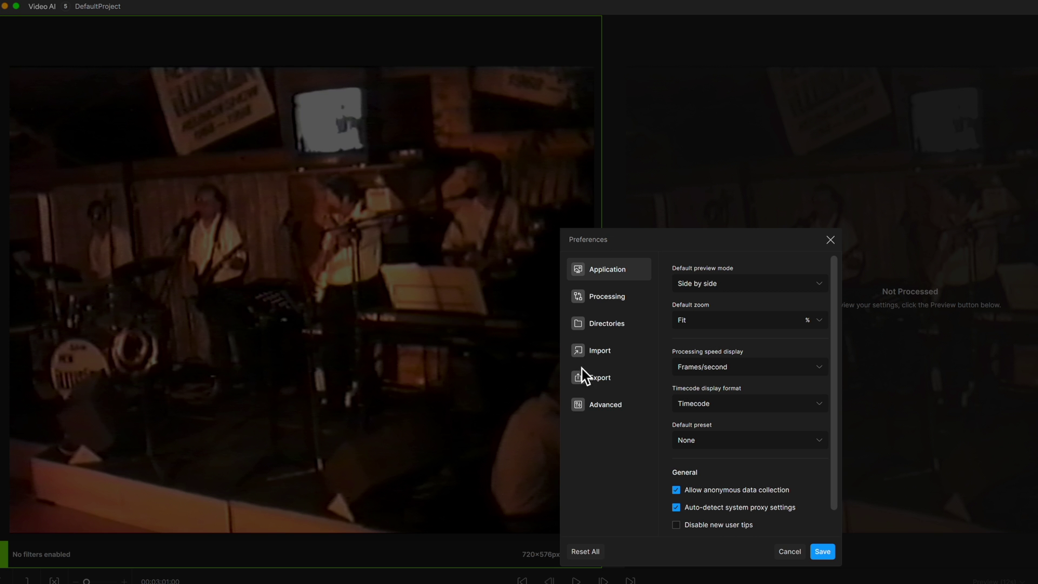
{"action": "left_click", "coordinate": [617, 381]}
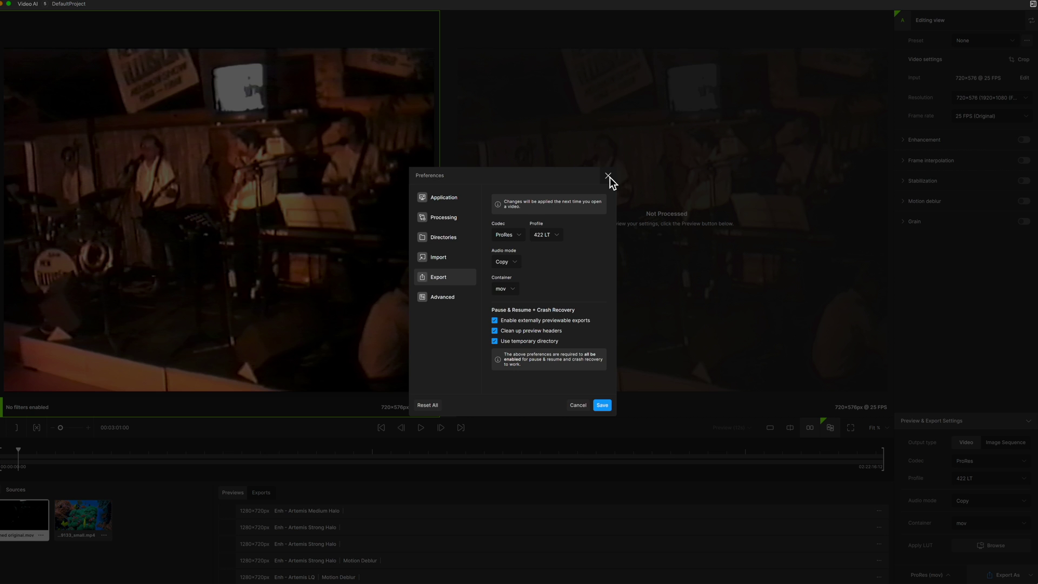
{"action": "left_click", "coordinate": [830, 239]}
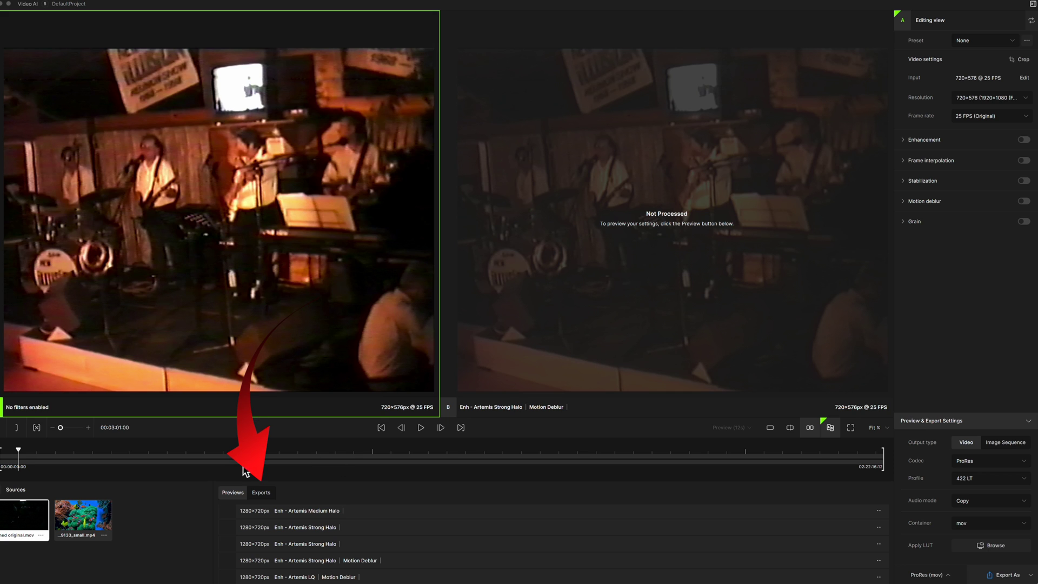
Compare the list of saved previews with the list of exports
{"action": "mouse_move", "coordinate": [231, 492]}
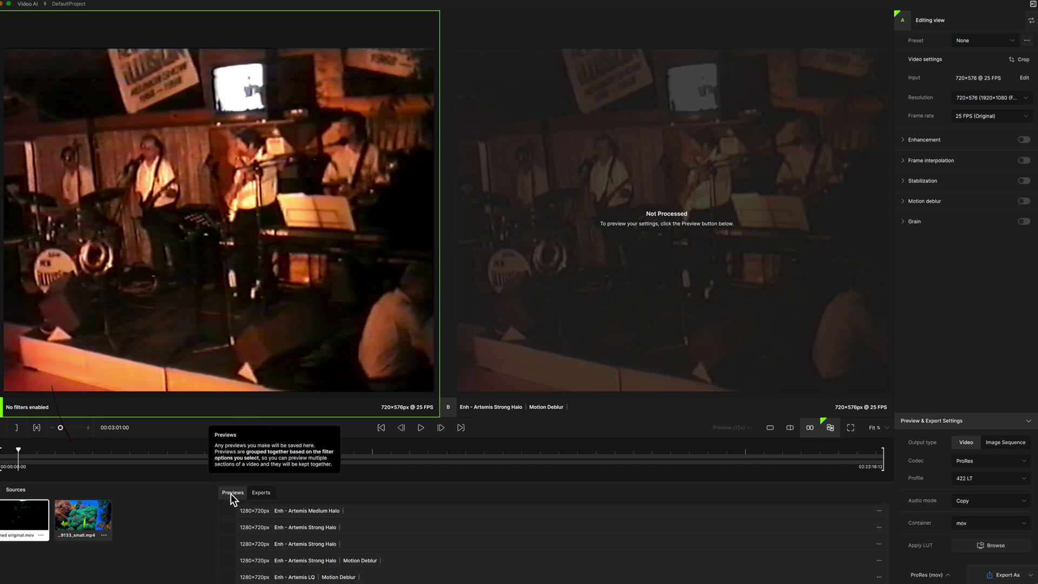
{"action": "left_click", "coordinate": [262, 493]}
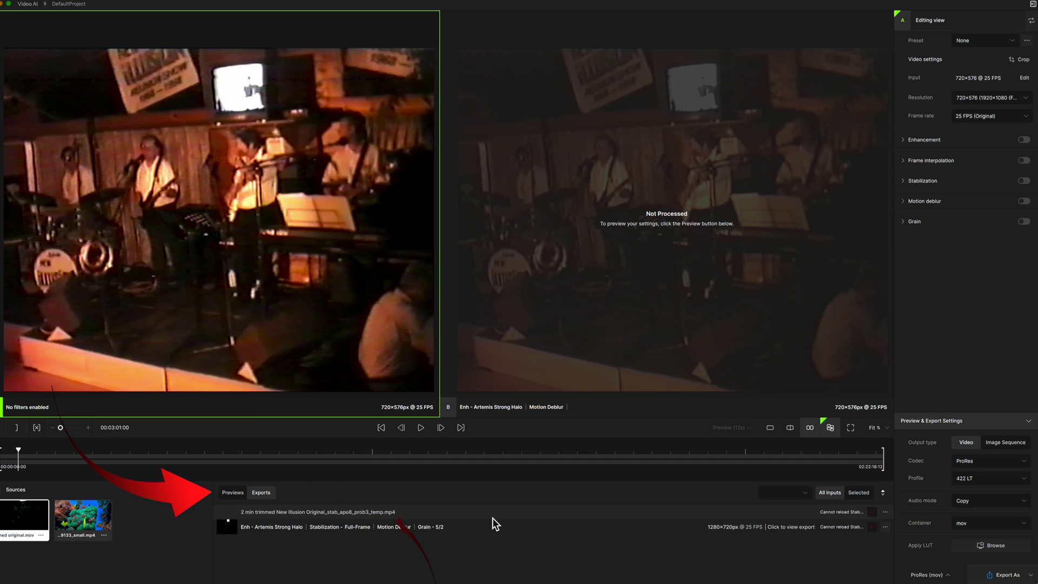
{"action": "left_click", "coordinate": [233, 492]}
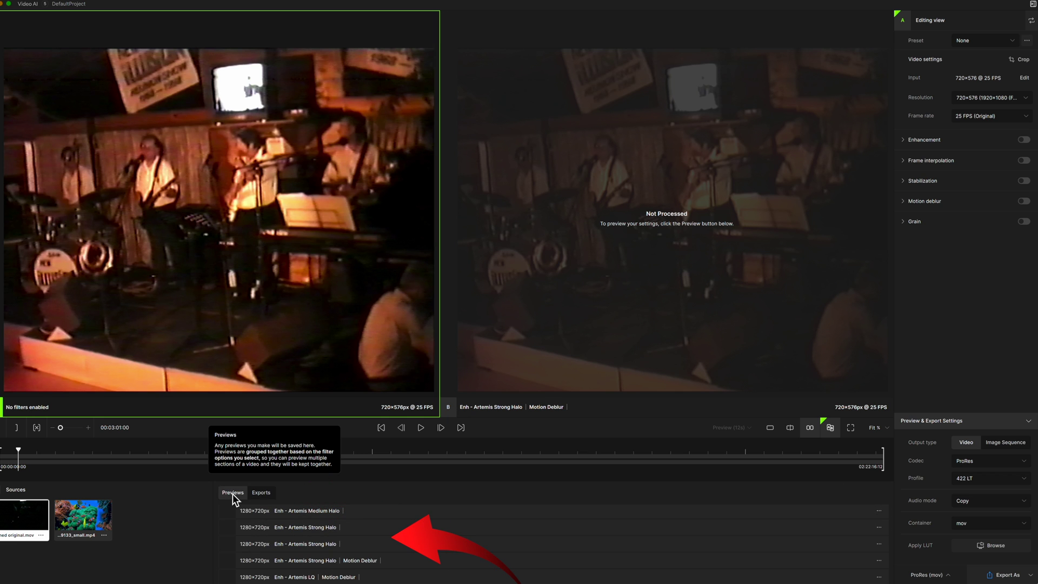
{"action": "left_click", "coordinate": [261, 492]}
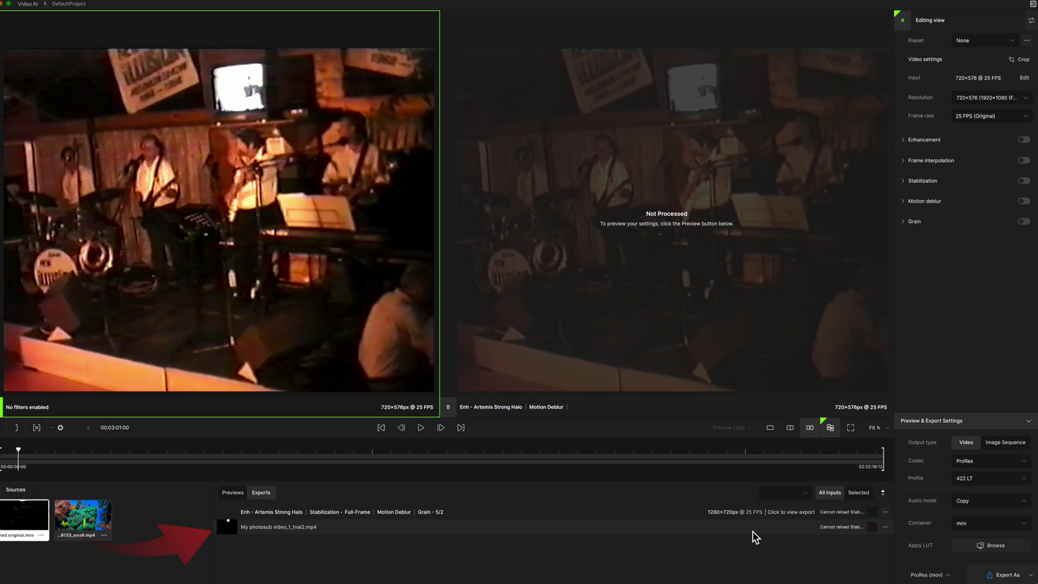
{"action": "left_click", "coordinate": [232, 492]}
Remove all preview groups and clear the entries from the exports list
{"action": "left_click", "coordinate": [881, 511]}
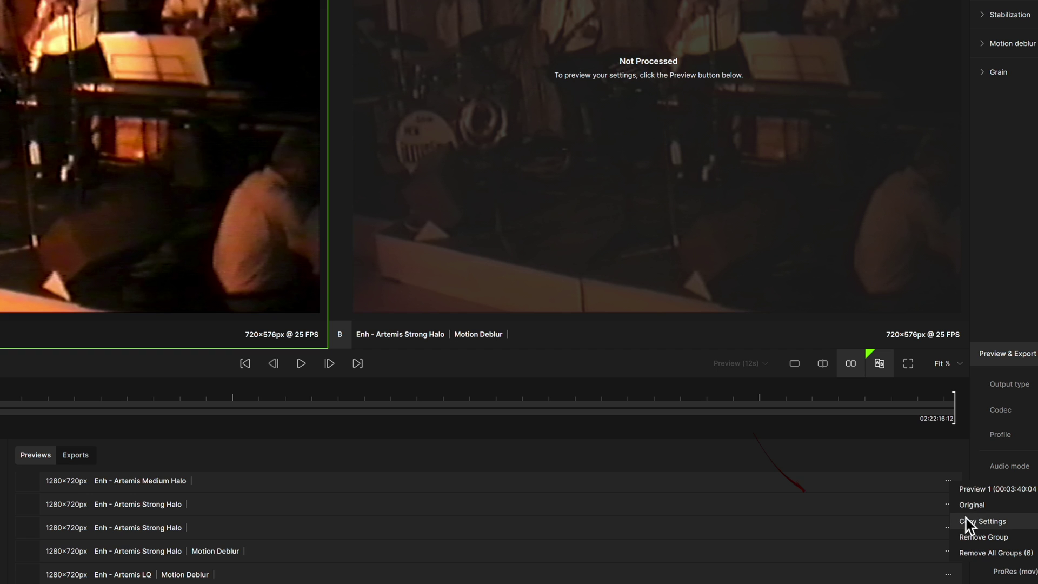
{"action": "left_click", "coordinate": [1023, 554]}
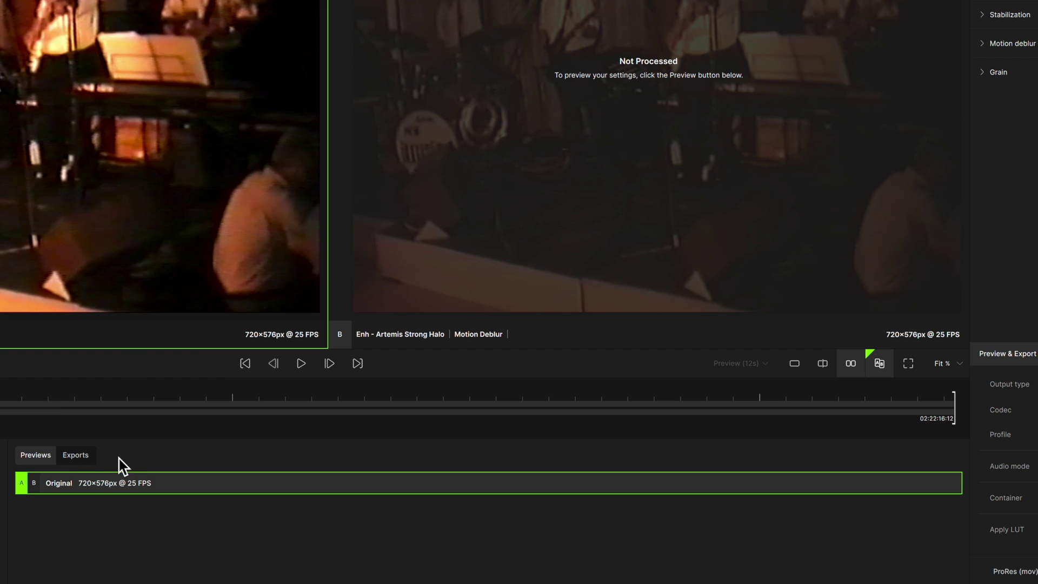
{"action": "left_click", "coordinate": [75, 456]}
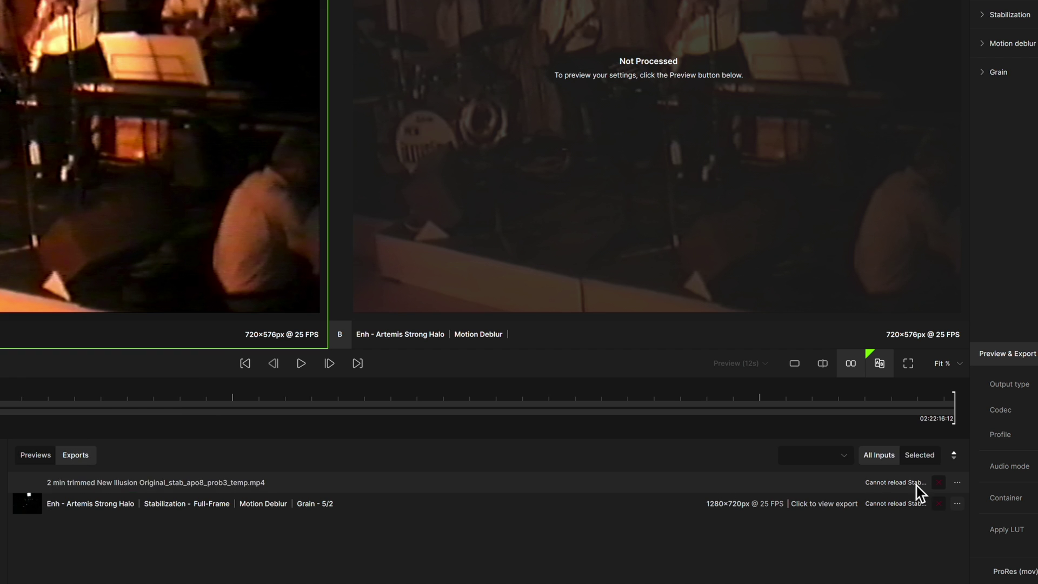
{"action": "left_click", "coordinate": [956, 482]}
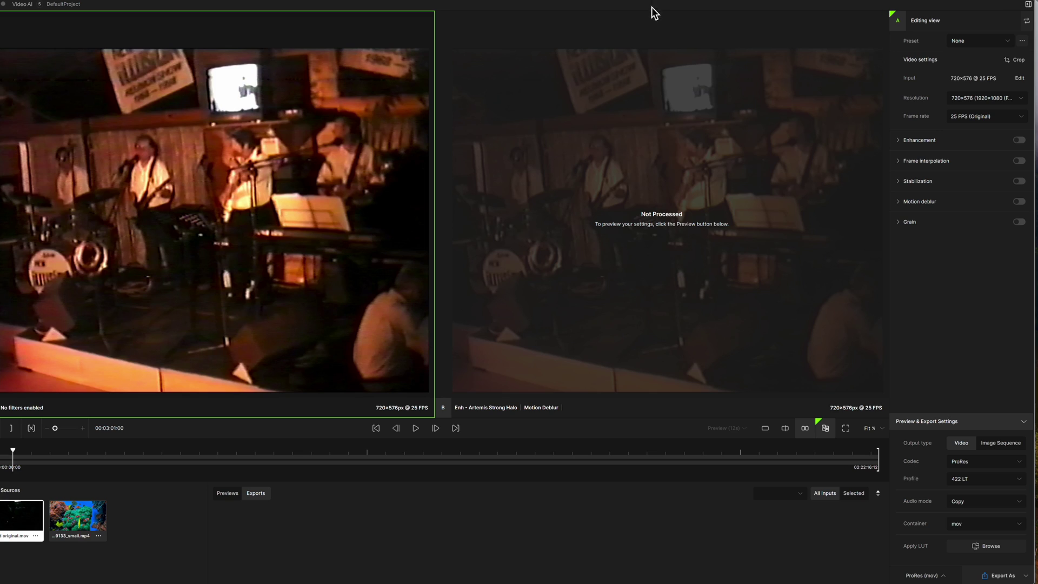
Select the coral reef source video and set its output resolution to 7680×4320 (8K)
{"action": "left_click", "coordinate": [83, 523]}
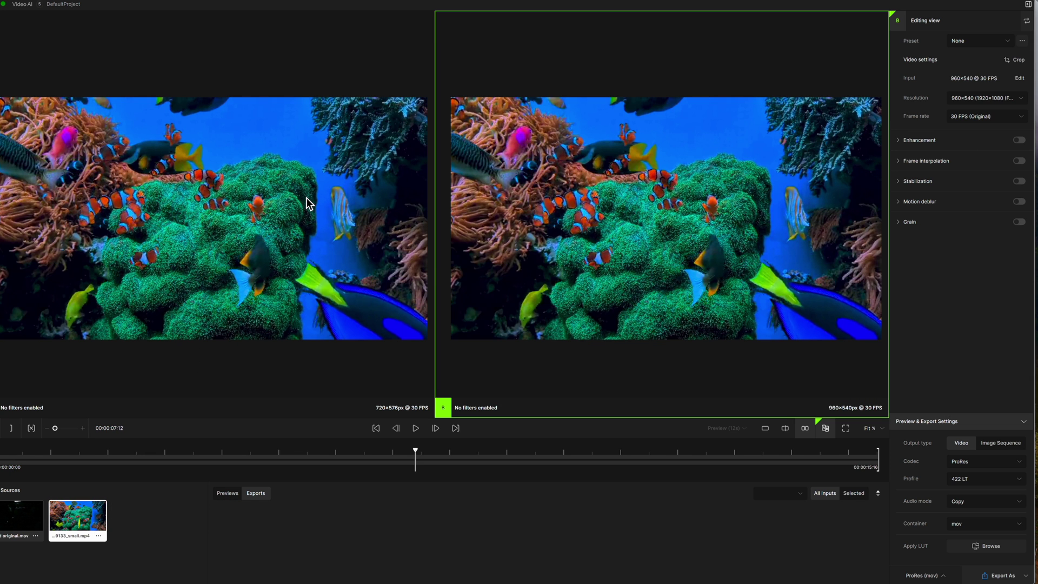
{"action": "left_click", "coordinate": [1024, 102]}
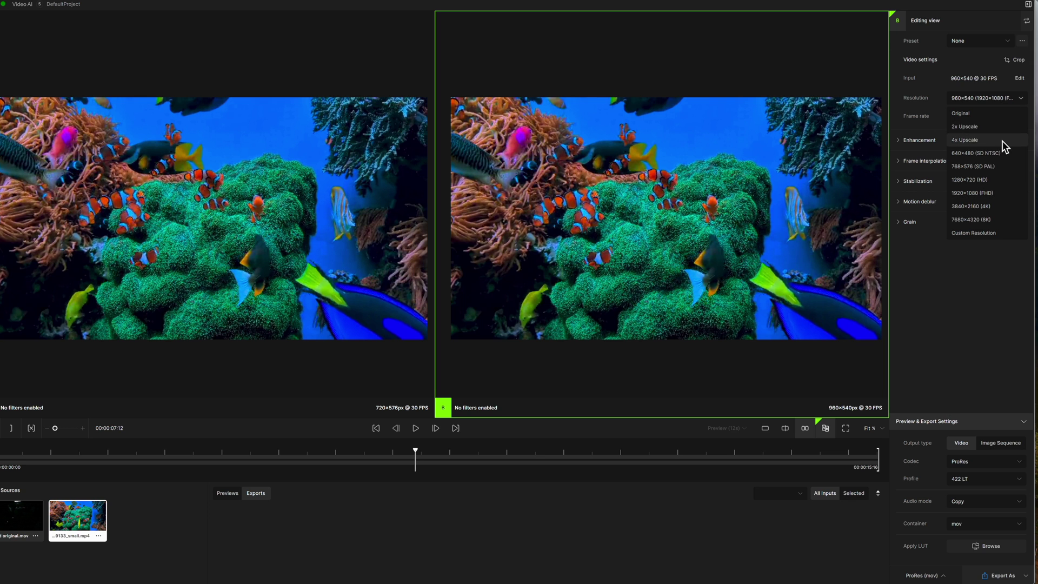
{"action": "left_click", "coordinate": [991, 219]}
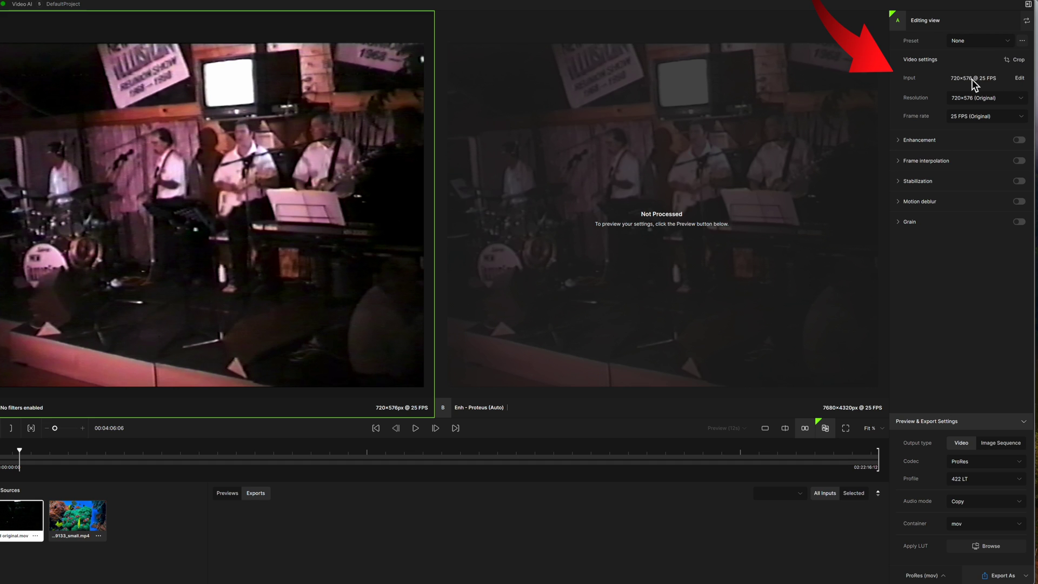
Set the concert video's output resolution to 1280×720 (HD) and choose the Artemis - Denoise/Sharpen enhancement model
{"action": "left_click", "coordinate": [1020, 101]}
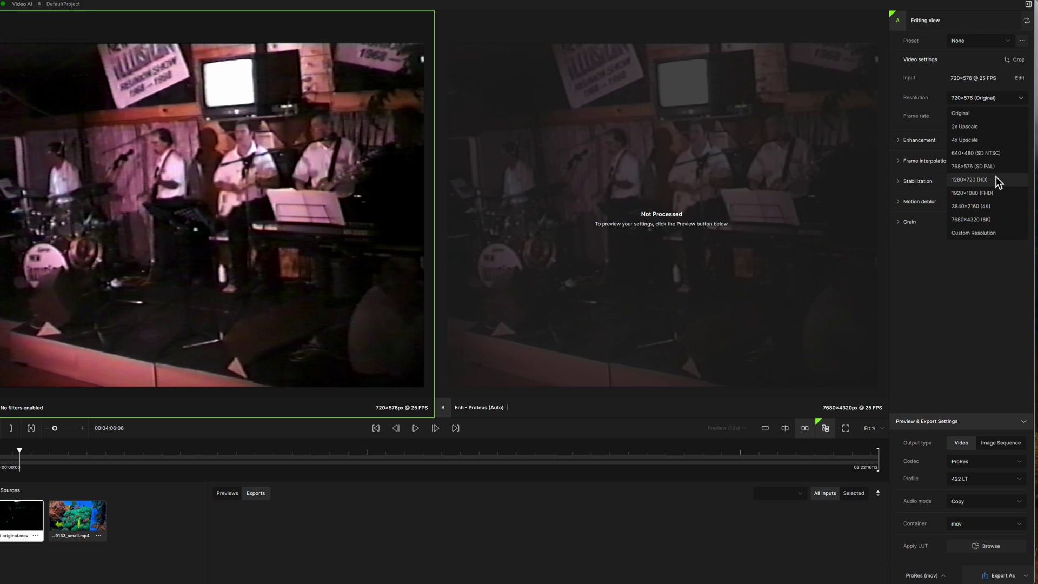
{"action": "left_click", "coordinate": [972, 179]}
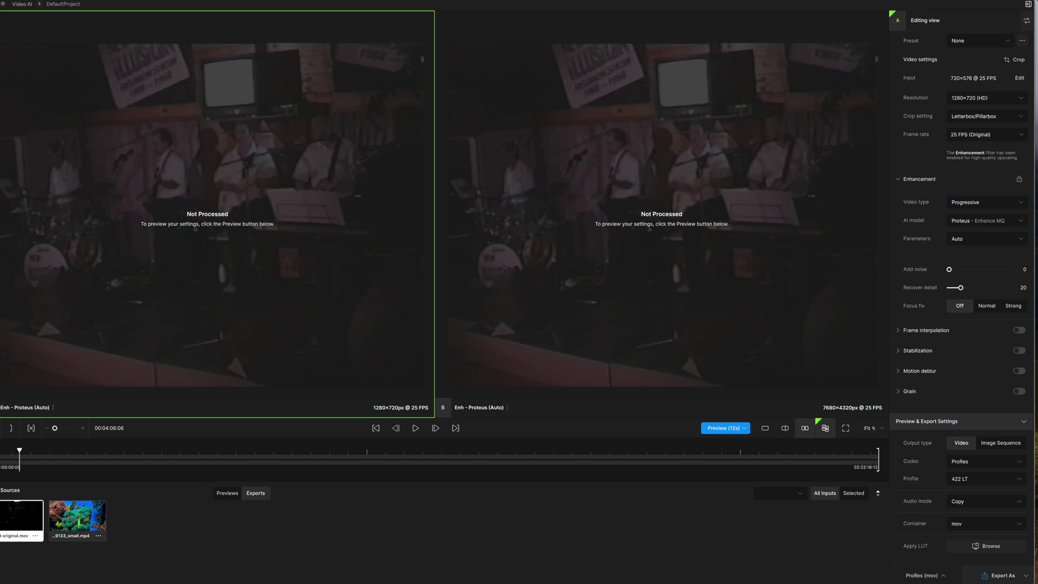
{"action": "left_click", "coordinate": [1021, 221]}
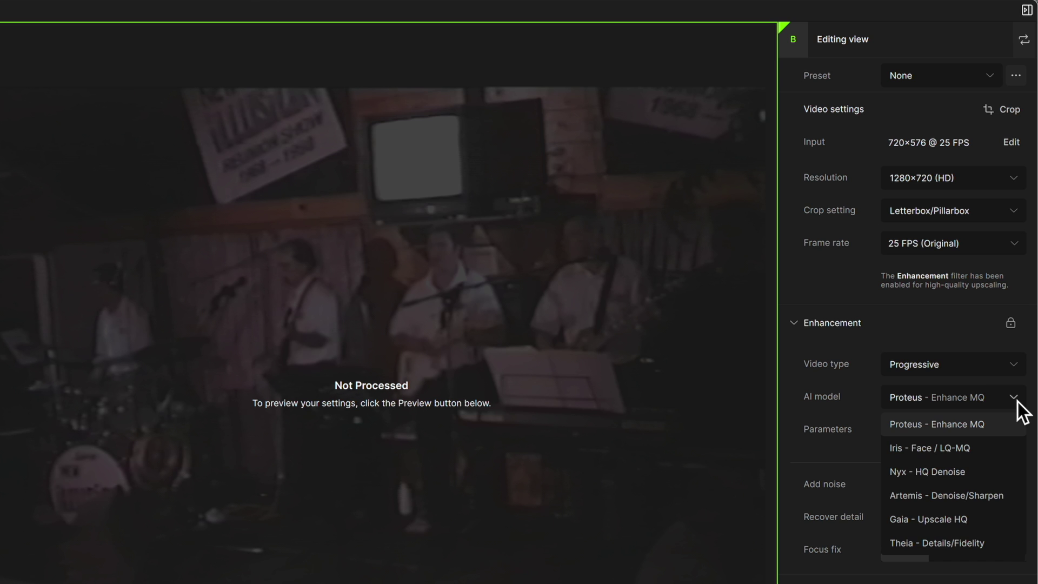
{"action": "left_click", "coordinate": [1017, 401]}
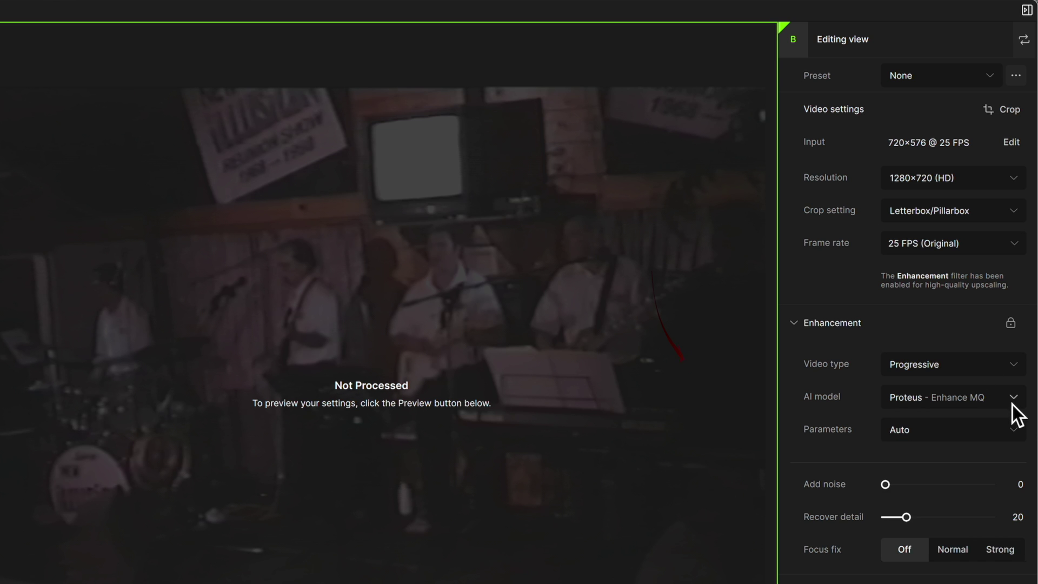
{"action": "left_click", "coordinate": [1015, 430]}
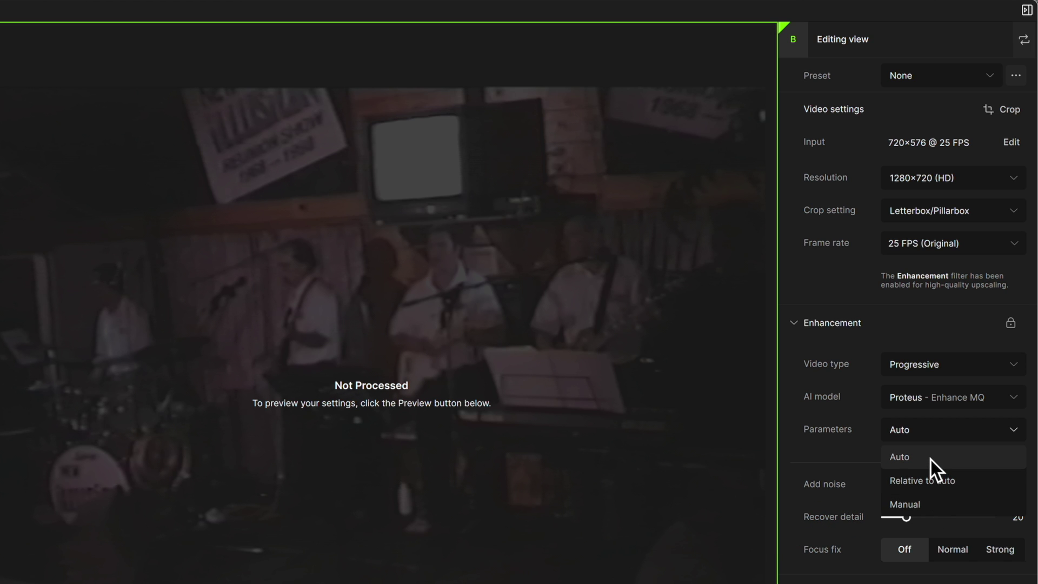
{"action": "left_click", "coordinate": [1014, 399]}
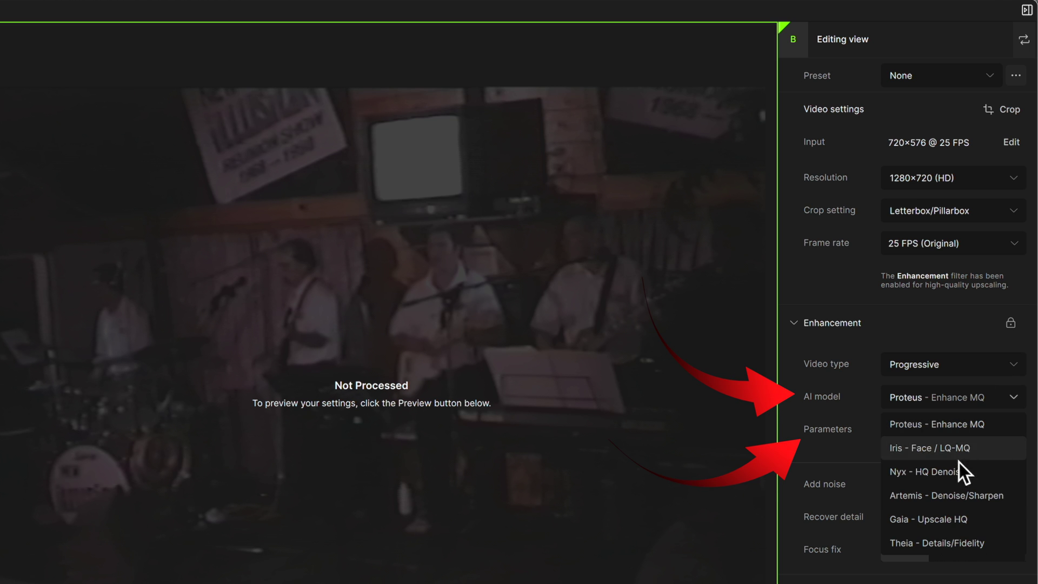
{"action": "left_click", "coordinate": [952, 497]}
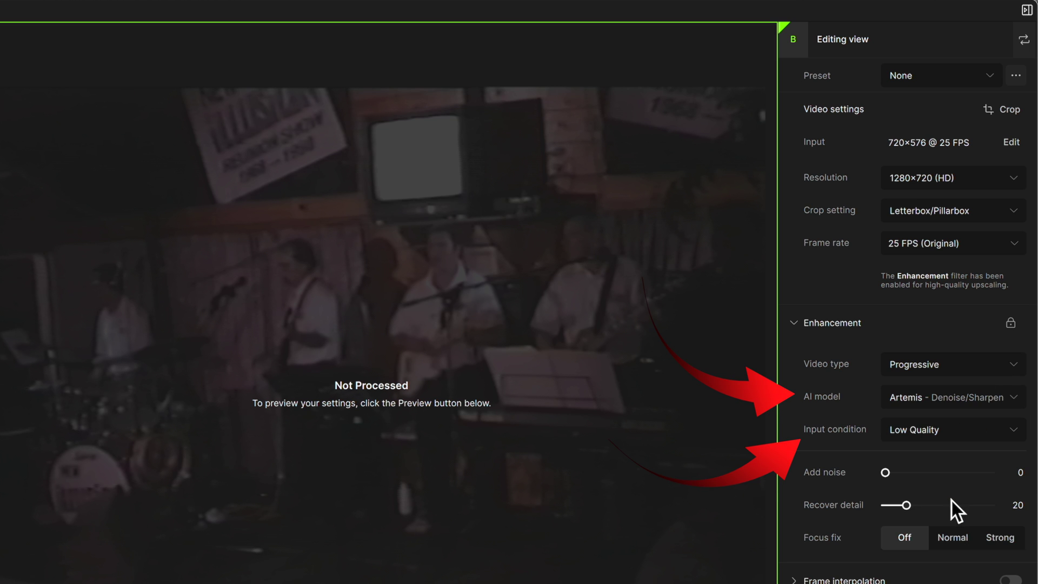
Set the Artemis input condition to Strong Halo and raise recover detail to 50
{"action": "left_click", "coordinate": [1013, 431]}
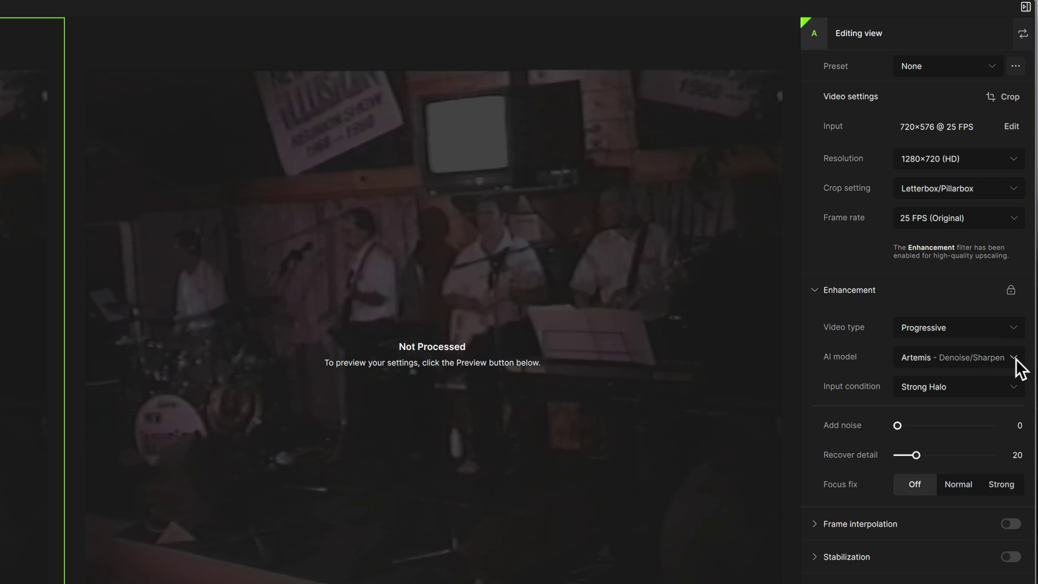
{"action": "left_click", "coordinate": [1016, 360]}
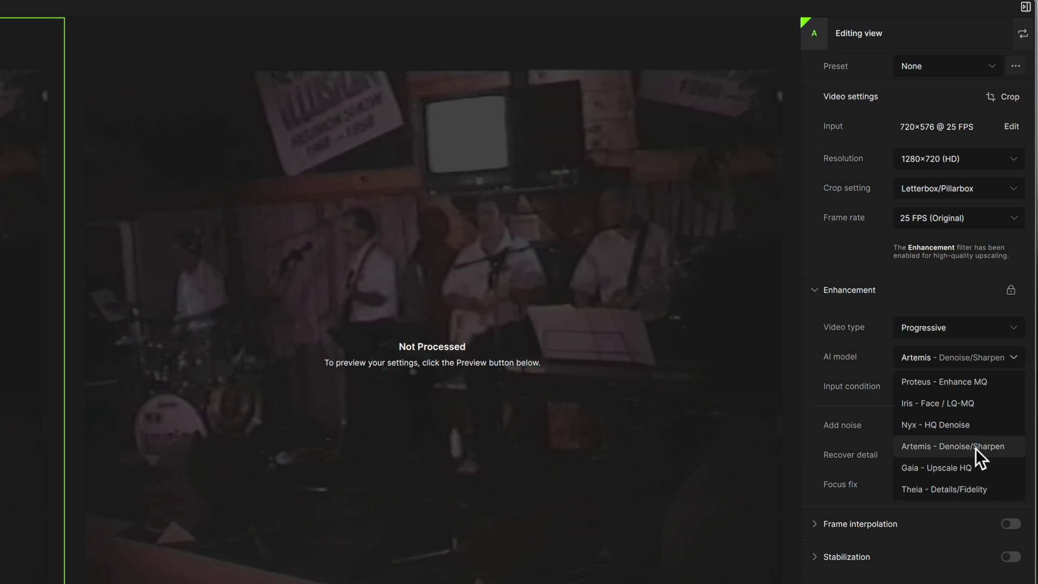
{"action": "left_click", "coordinate": [1019, 448]}
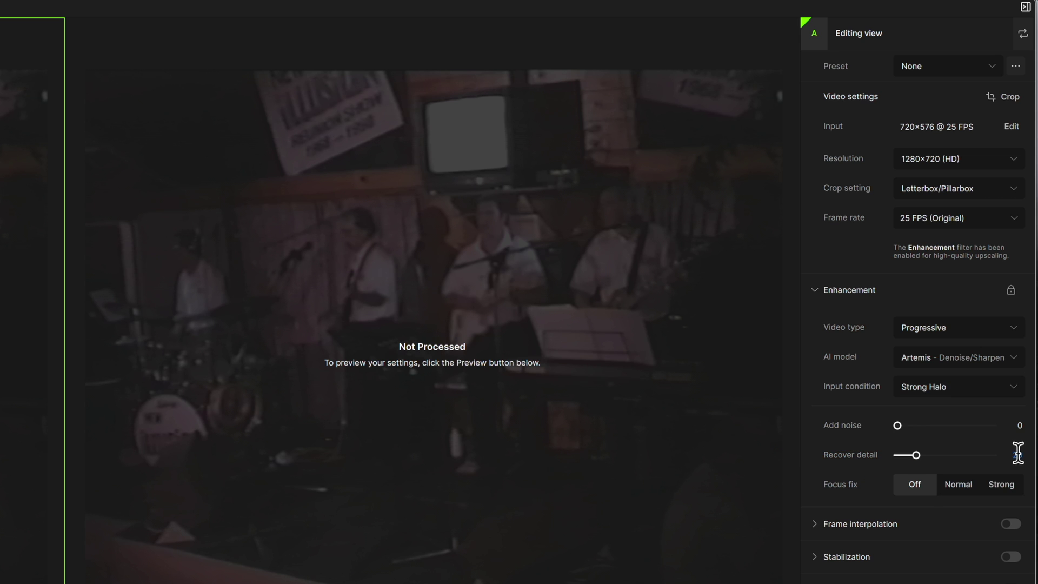
{"action": "left_click", "coordinate": [1017, 387]}
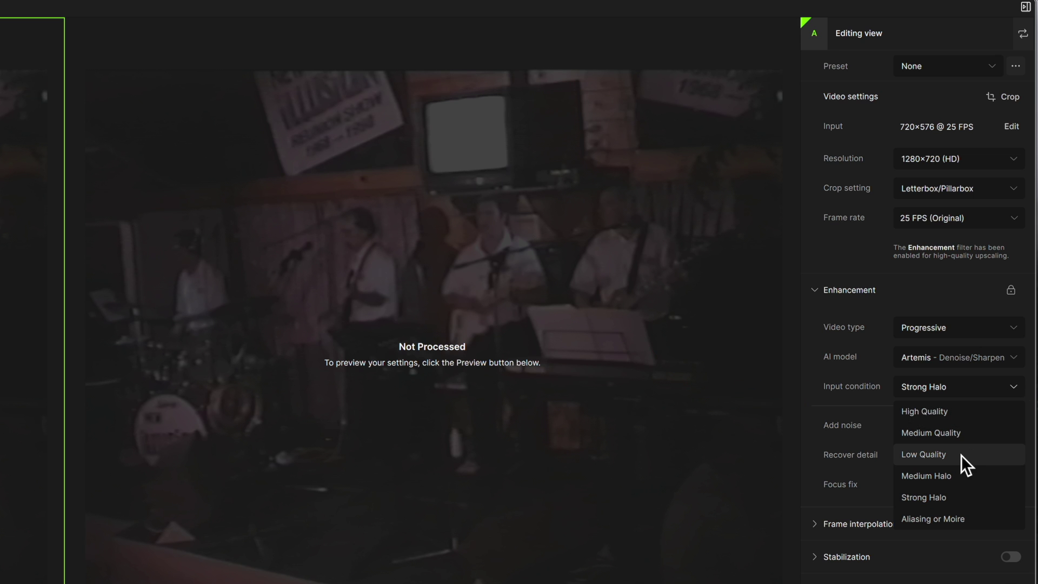
{"action": "mouse_move", "coordinate": [868, 392]}
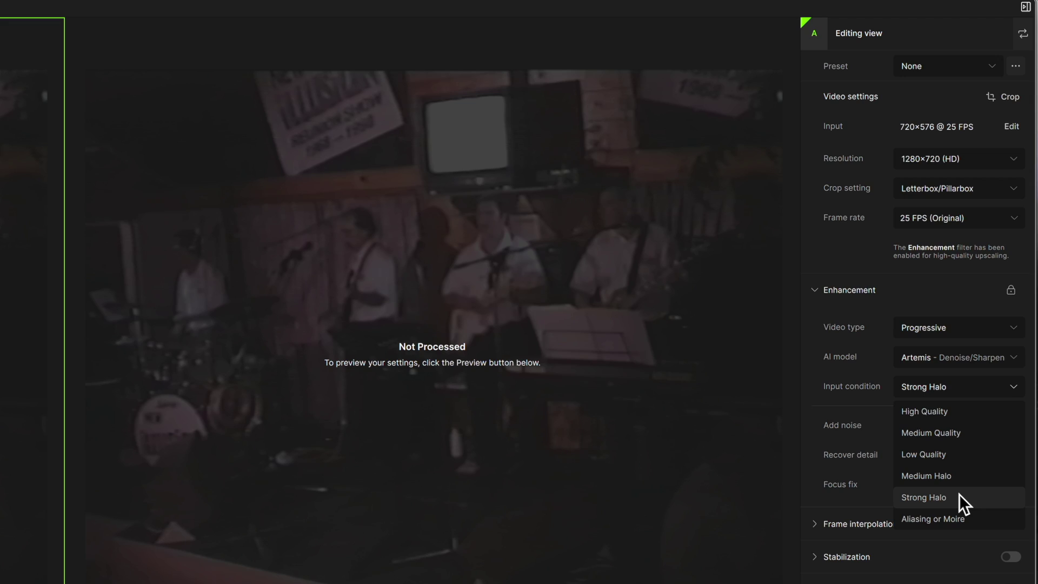
{"action": "left_click", "coordinate": [959, 495]}
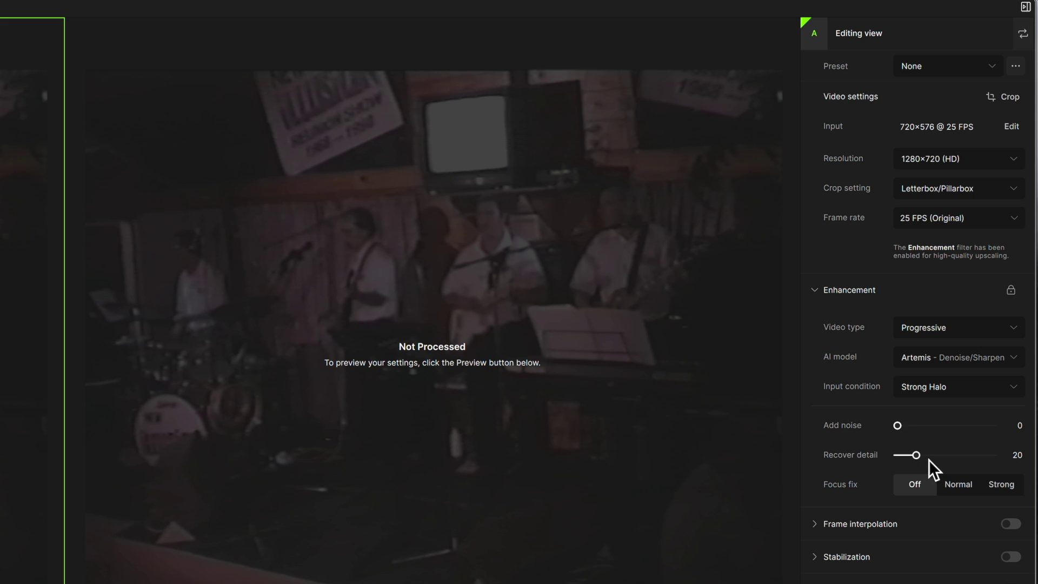
{"action": "left_click_drag", "start_coordinate": [918, 459], "coordinate": [947, 460]}
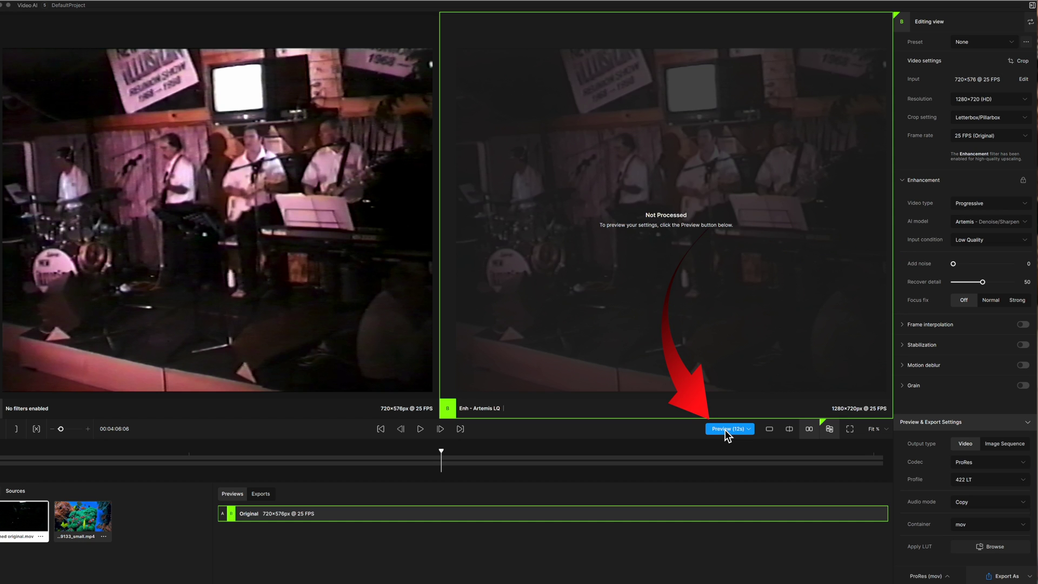
Generate a 12-second preview of the Artemis Low Quality enhancement, then play and pause it beside the original
{"action": "left_click", "coordinate": [719, 431]}
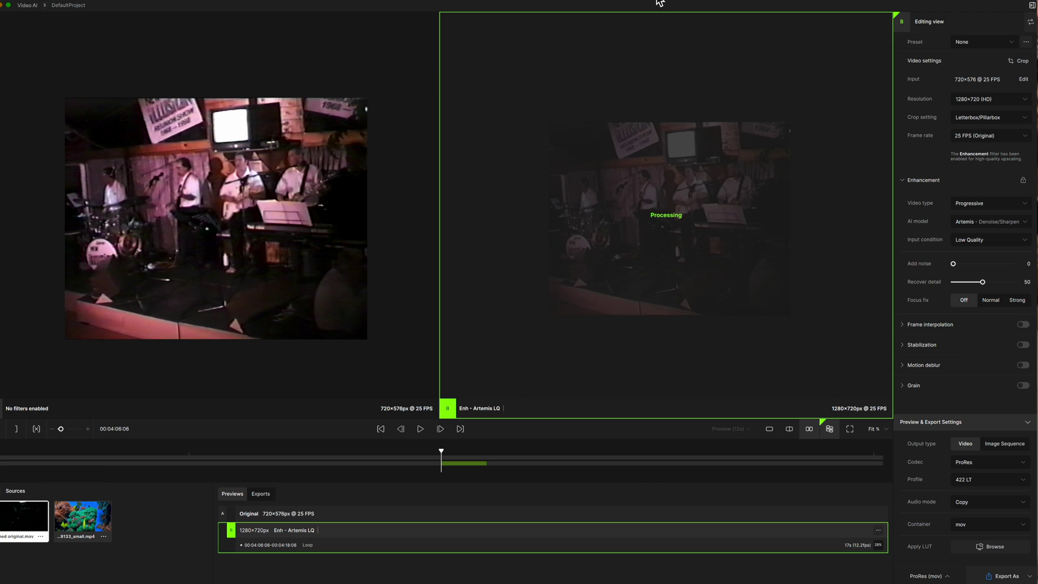
{"action": "left_click", "coordinate": [421, 430]}
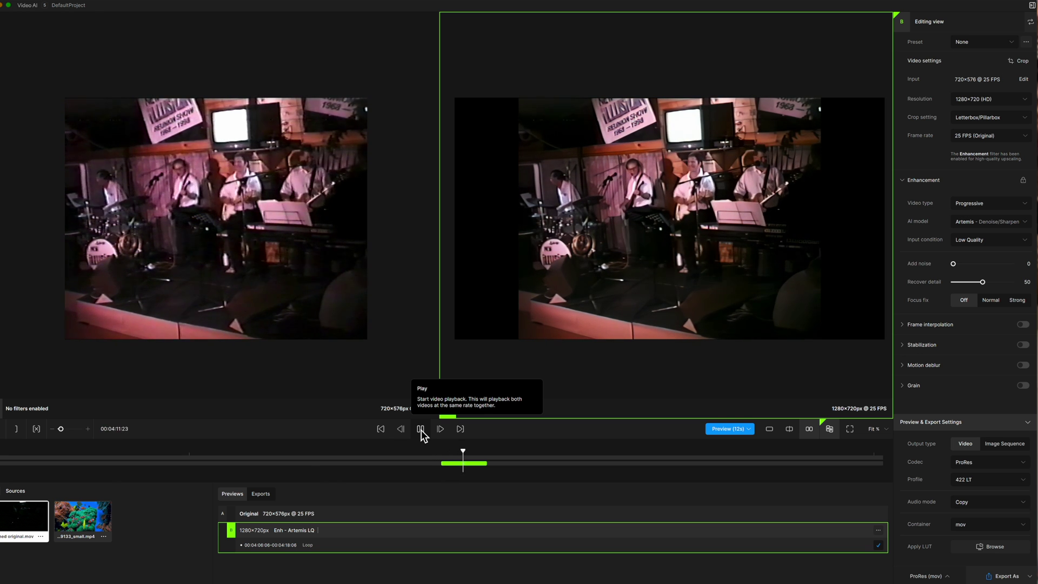
{"action": "left_click", "coordinate": [421, 431]}
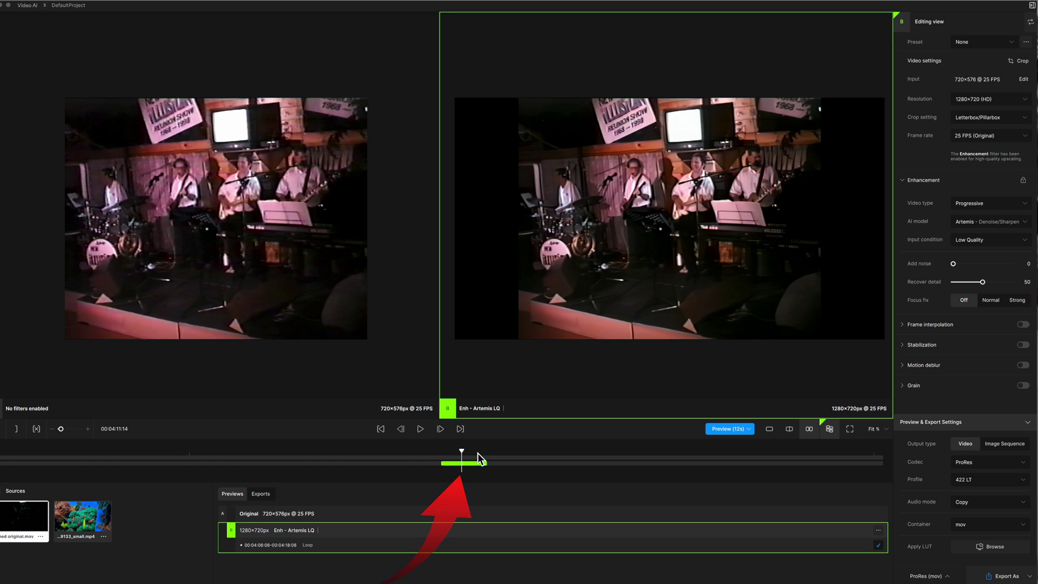
Compare the original with the Artemis LQ preview in split view, examining the band members up close across the divider
{"action": "left_click", "coordinate": [790, 429]}
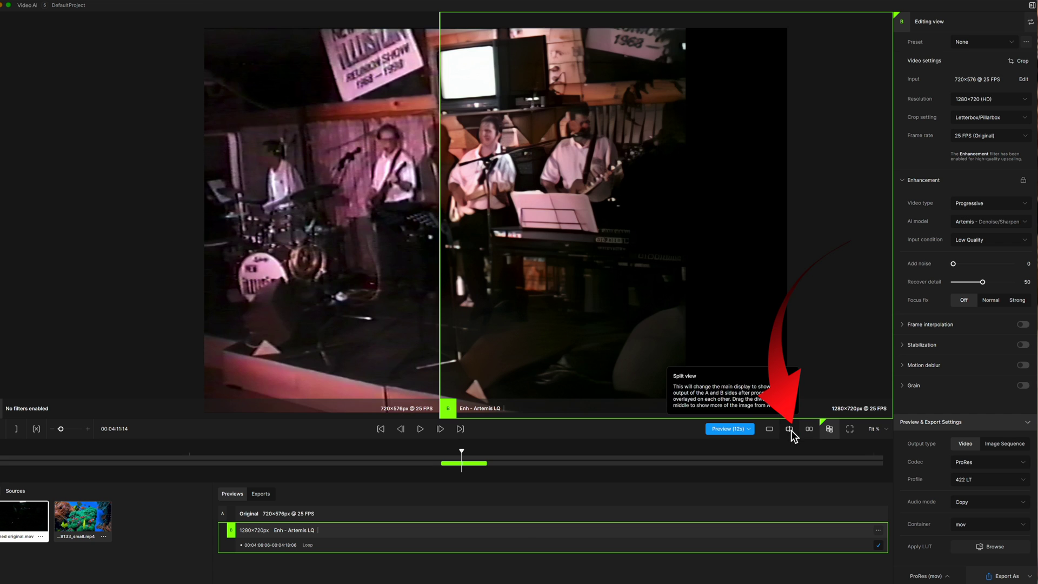
{"action": "left_click_drag", "start_coordinate": [443, 285], "coordinate": [316, 303]}
{"action": "scroll", "coordinate": [365, 352], "scroll_direction": "up", "scroll_amount": 3}
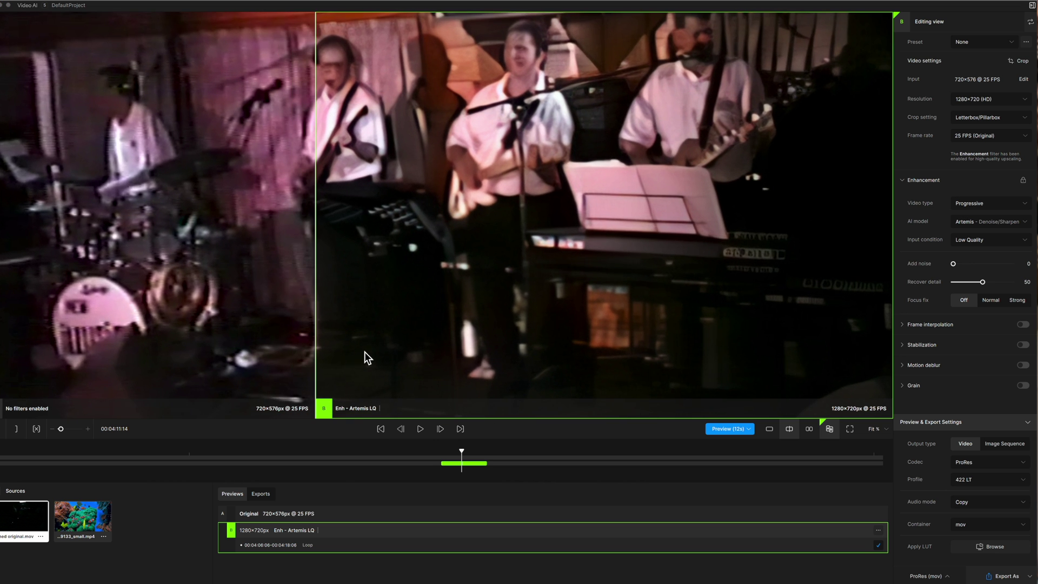
{"action": "scroll", "coordinate": [364, 351], "scroll_direction": "up", "scroll_amount": 3}
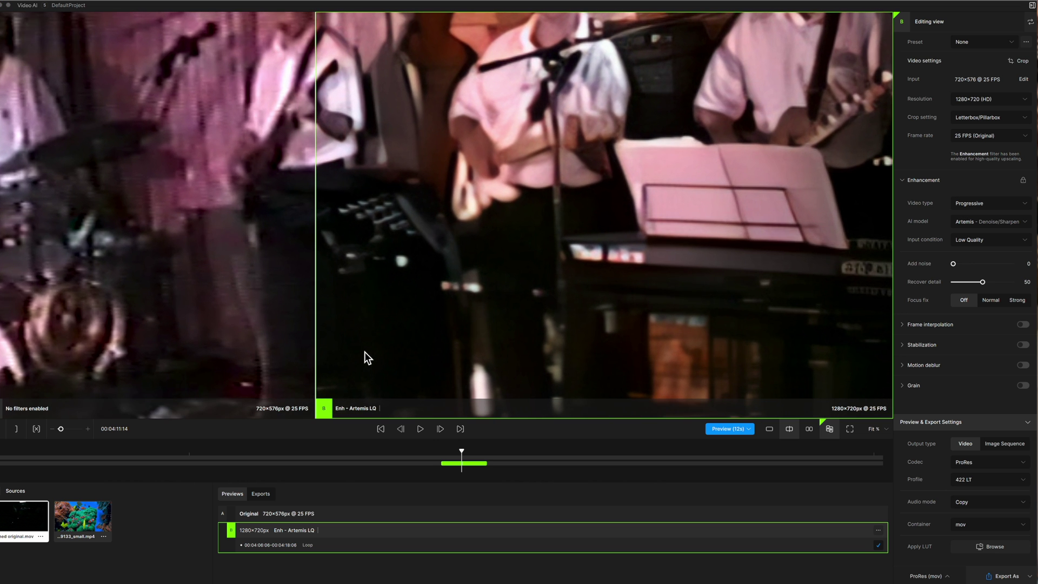
{"action": "left_click_drag", "start_coordinate": [371, 186], "coordinate": [511, 380]}
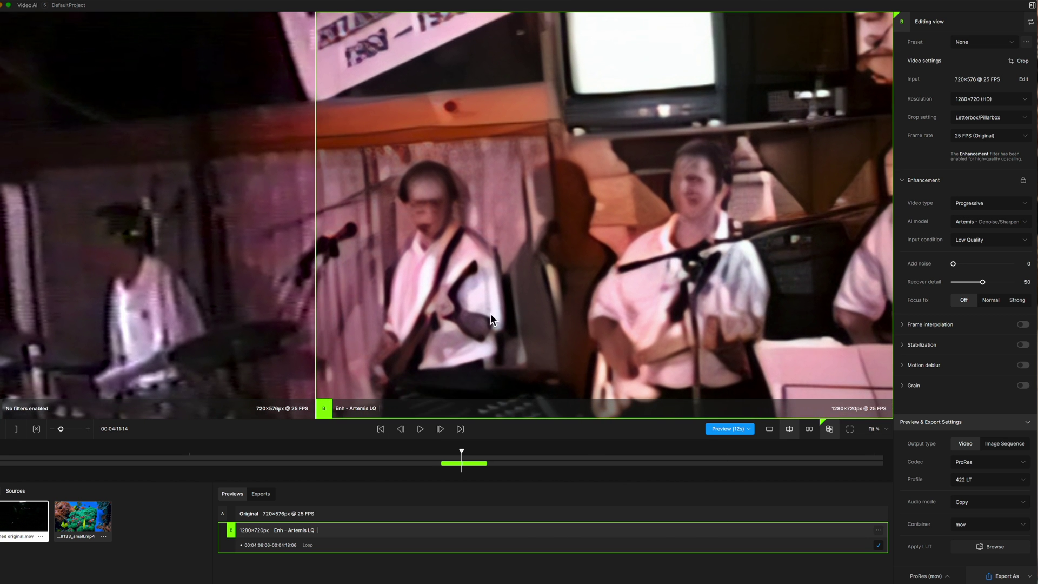
{"action": "left_click_drag", "start_coordinate": [318, 288], "coordinate": [444, 289]}
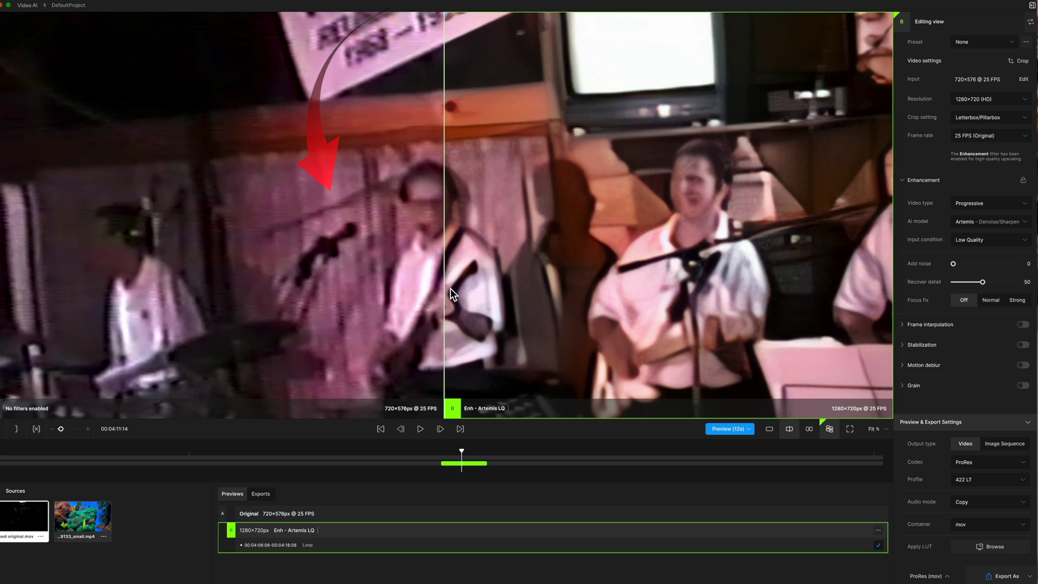
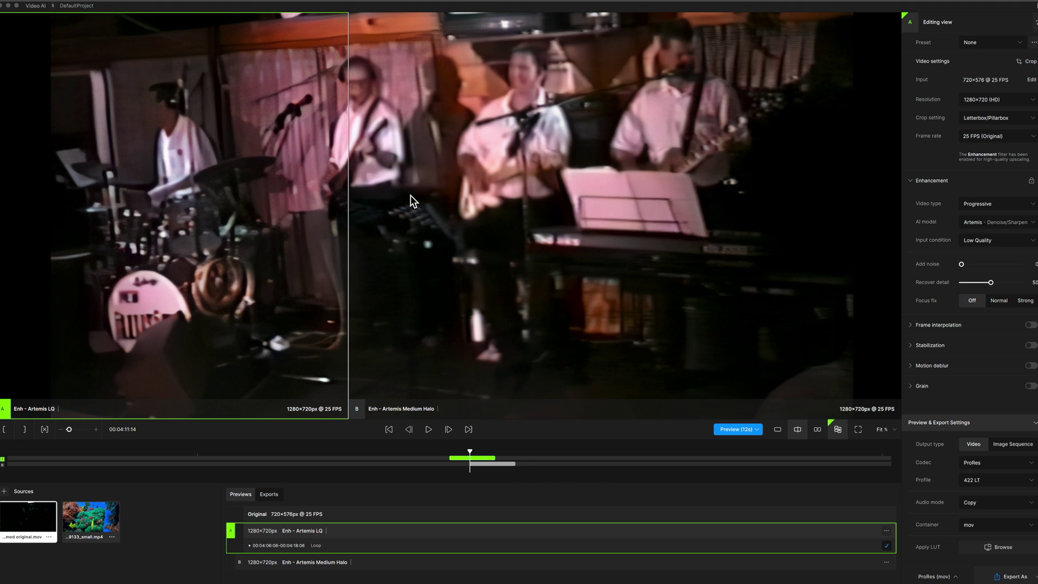
Compare the Artemis Medium Halo preview against the Artemis LQ preview, and against the original video placed on side A
{"action": "left_click_drag", "start_coordinate": [388, 169], "coordinate": [397, 265]}
{"action": "mouse_move", "coordinate": [352, 189]}
{"action": "left_mouse_down"}
{"action": "mouse_move", "coordinate": [301, 189]}
{"action": "mouse_move", "coordinate": [411, 192]}
{"action": "mouse_move", "coordinate": [290, 190]}
{"action": "mouse_move", "coordinate": [375, 189]}
{"action": "mouse_move", "coordinate": [340, 189]}
{"action": "mouse_move", "coordinate": [357, 190]}
{"action": "left_mouse_up"}
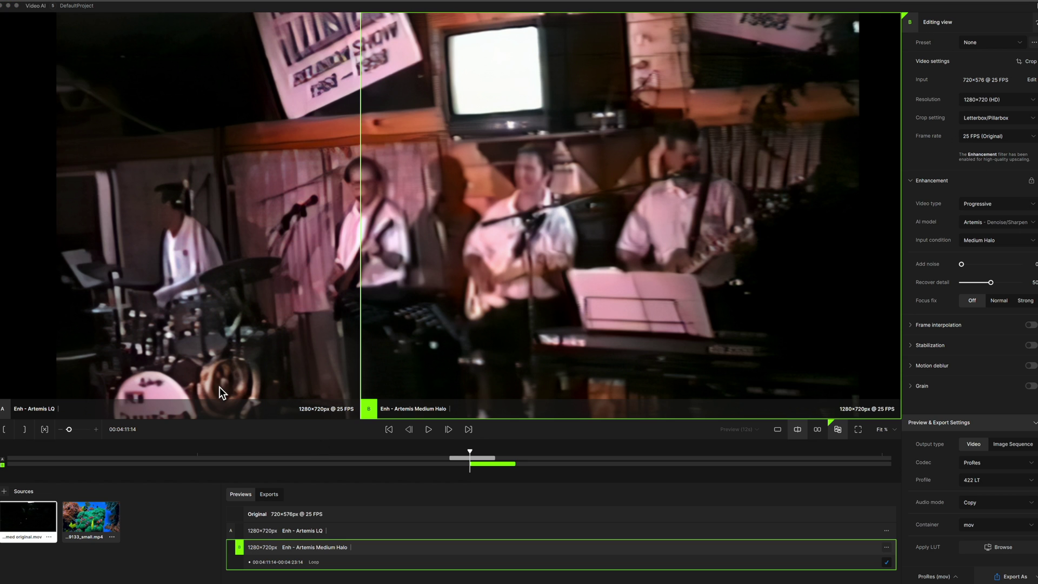
{"action": "left_click", "coordinate": [5, 410]}
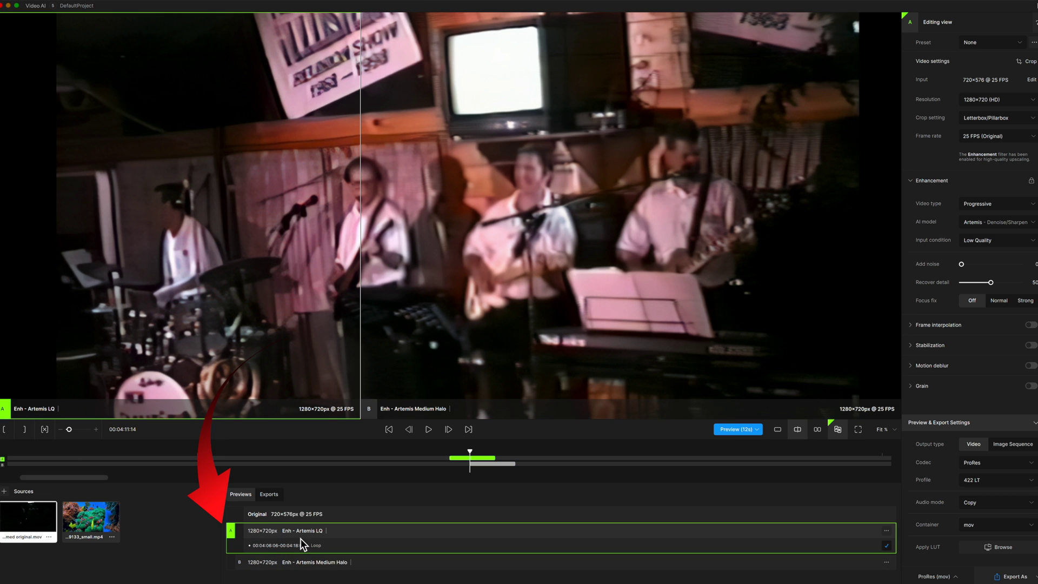
{"action": "left_click", "coordinate": [265, 515]}
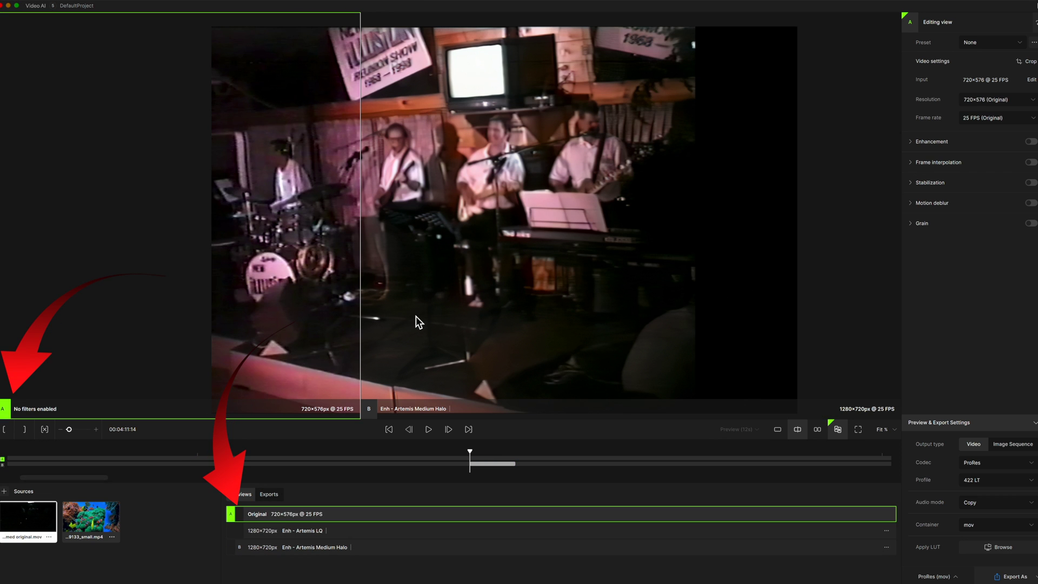
{"action": "scroll", "coordinate": [416, 322], "scroll_direction": "up", "scroll_amount": 5}
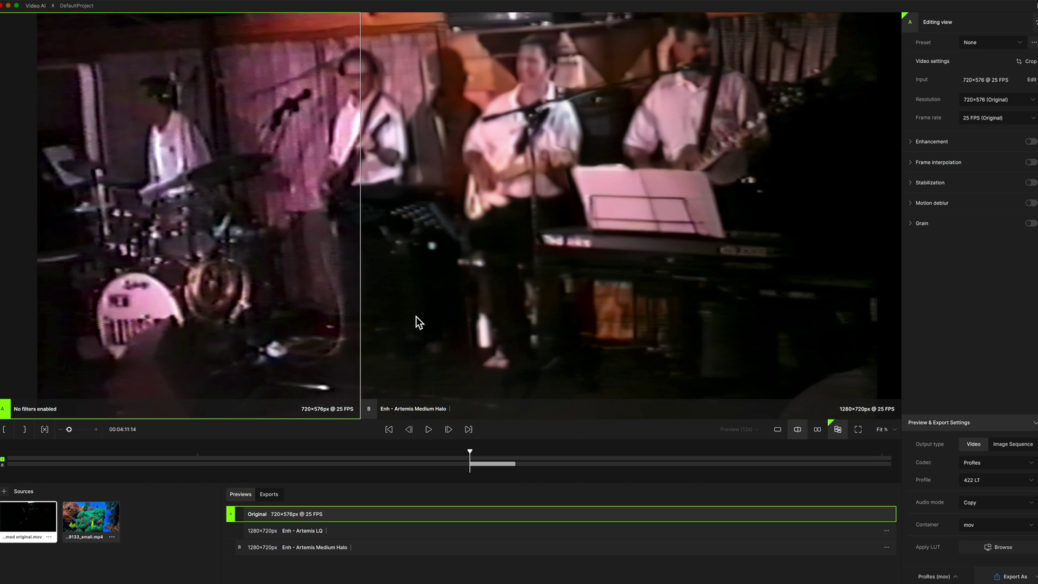
{"action": "scroll", "coordinate": [457, 254], "scroll_direction": "down", "scroll_amount": 5}
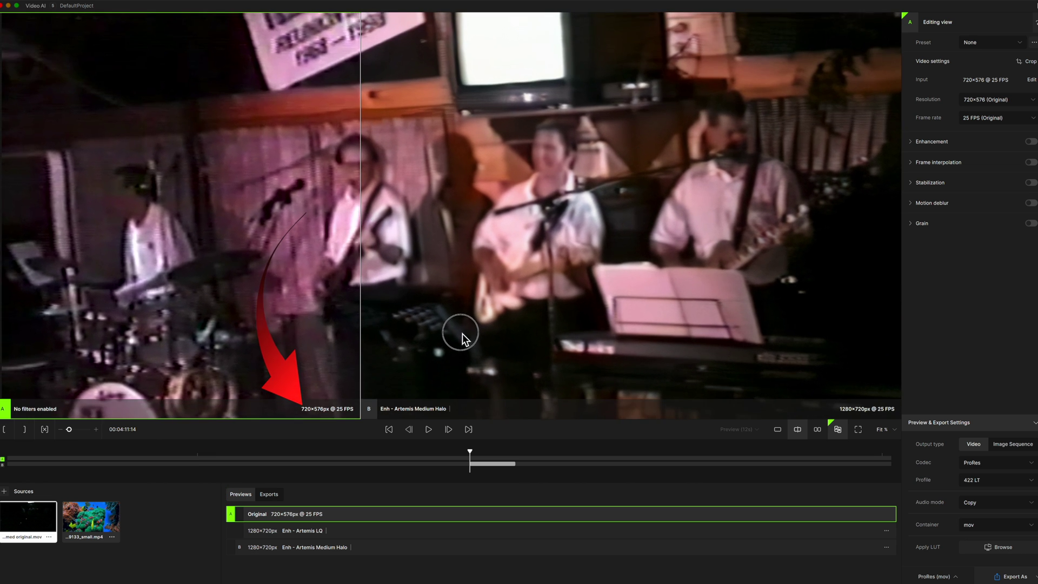
{"action": "key", "text": "Down"}
{"action": "key", "text": "Down"}
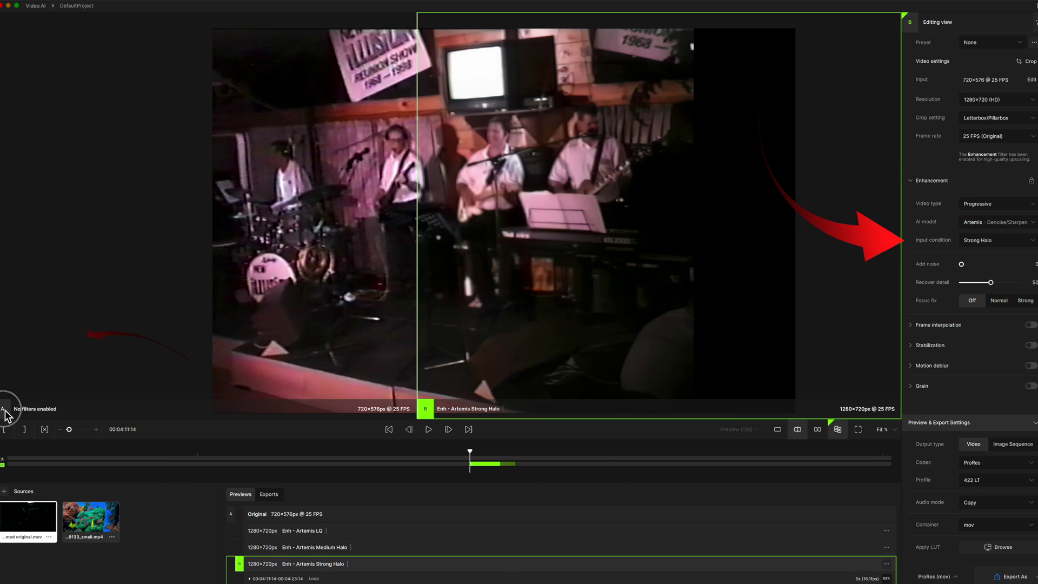
Show the Artemis Medium Halo preview on side A and compare it with the Strong Halo preview up close
{"action": "left_click", "coordinate": [4, 410]}
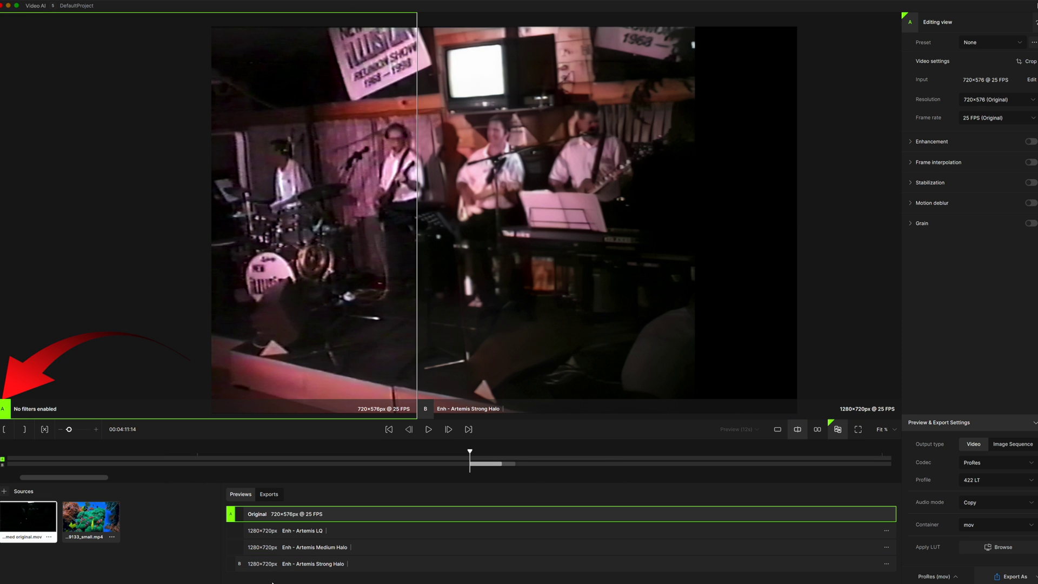
{"action": "left_click", "coordinate": [294, 547]}
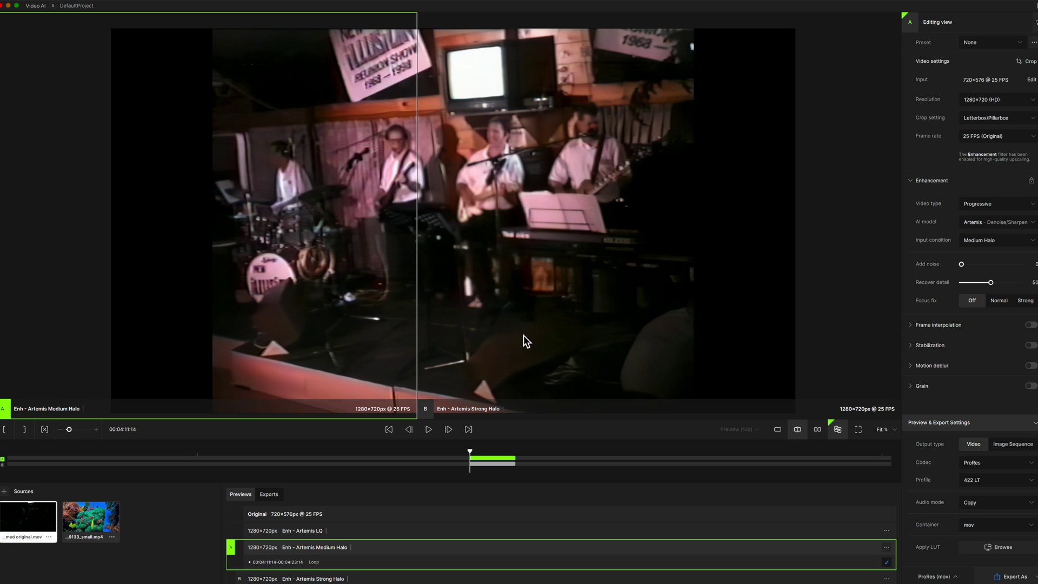
{"action": "scroll", "coordinate": [488, 235], "scroll_direction": "up", "scroll_amount": 5}
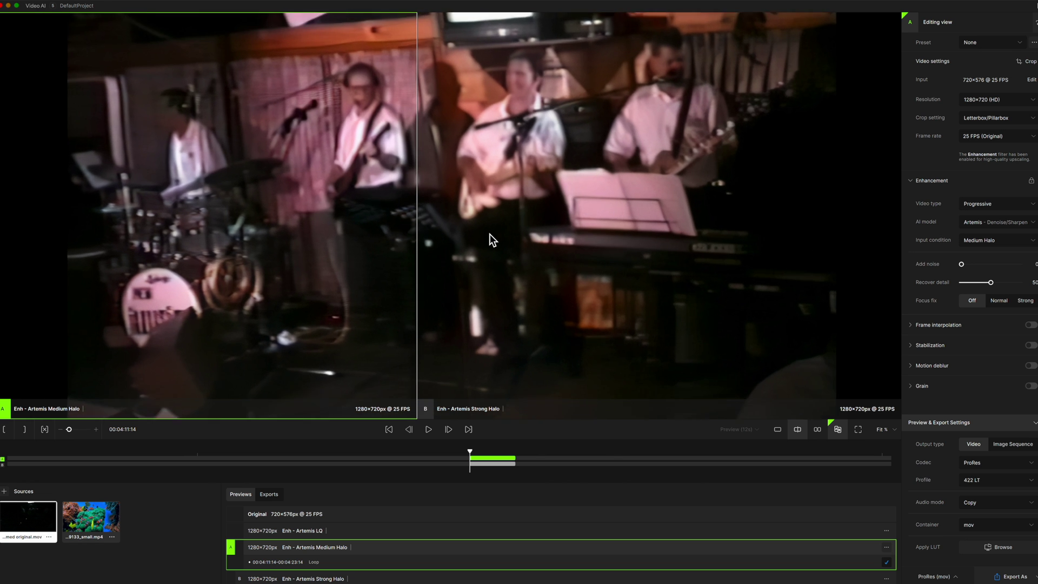
{"action": "left_click_drag", "start_coordinate": [459, 147], "coordinate": [285, 197]}
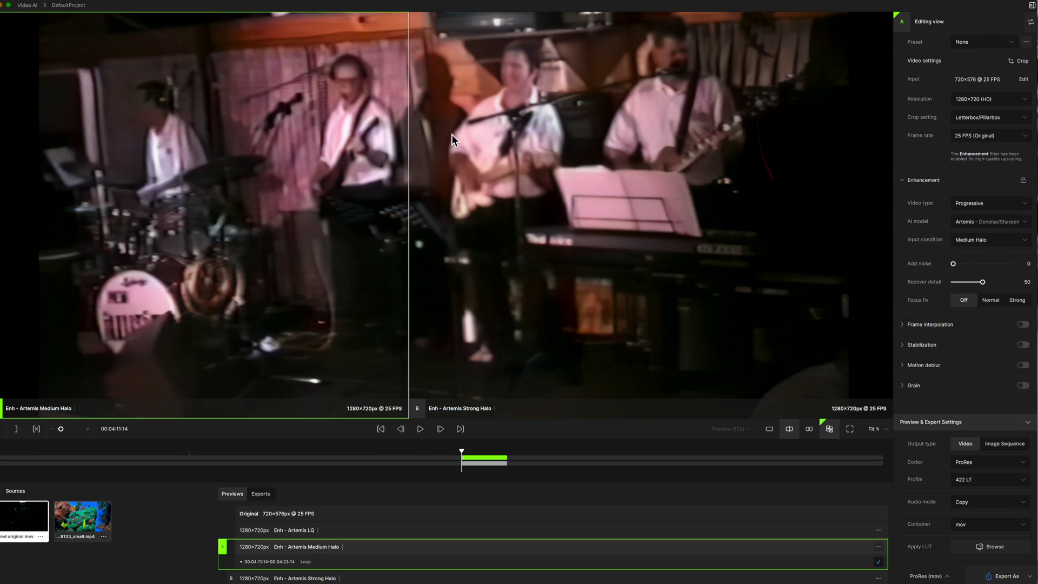
{"action": "left_click_drag", "start_coordinate": [452, 139], "coordinate": [328, 208]}
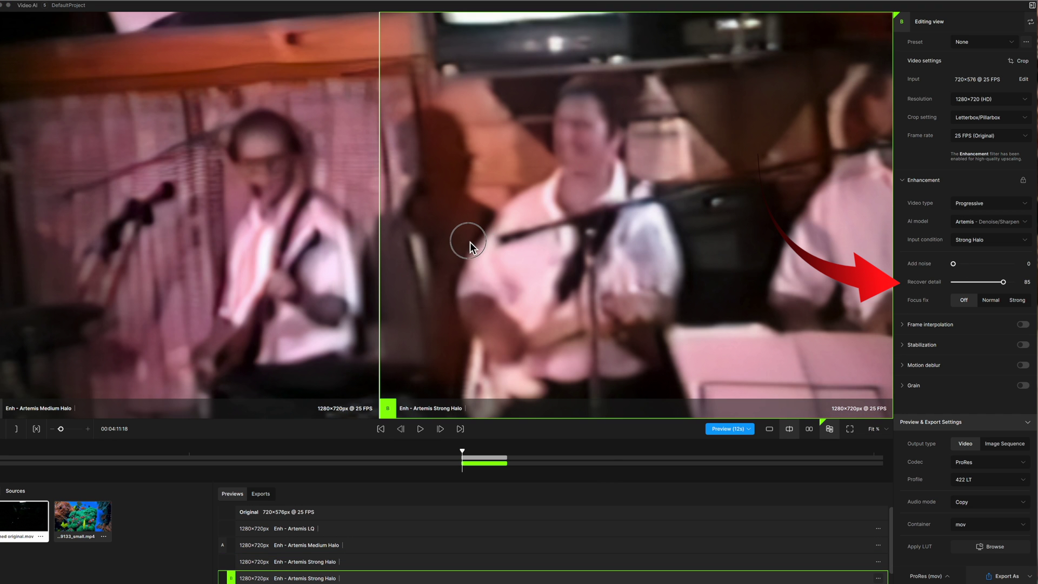
Examine the Strong Halo preview with recover detail 85 against the Medium Halo preview across the stage
{"action": "left_click_drag", "start_coordinate": [469, 242], "coordinate": [469, 155]}
{"action": "left_click_drag", "start_coordinate": [413, 169], "coordinate": [423, 359]}
{"action": "left_click_drag", "start_coordinate": [382, 234], "coordinate": [330, 230]}
{"action": "scroll", "coordinate": [460, 232], "scroll_direction": "down", "scroll_amount": 8}
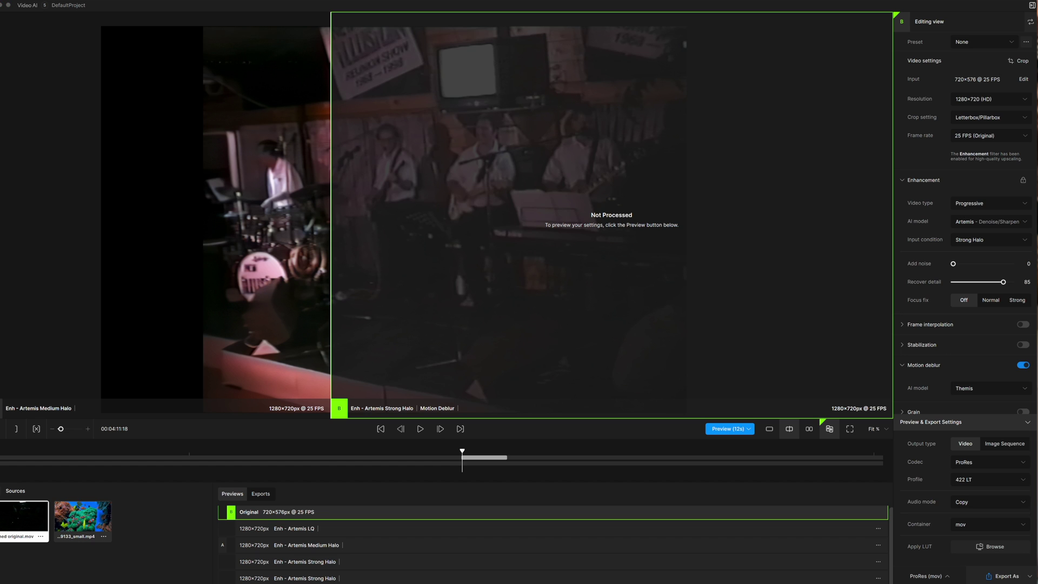
Render a 12-second preview of Artemis Strong Halo with motion deblur and compare it with the Medium Halo preview across the divider
{"action": "left_click", "coordinate": [728, 428]}
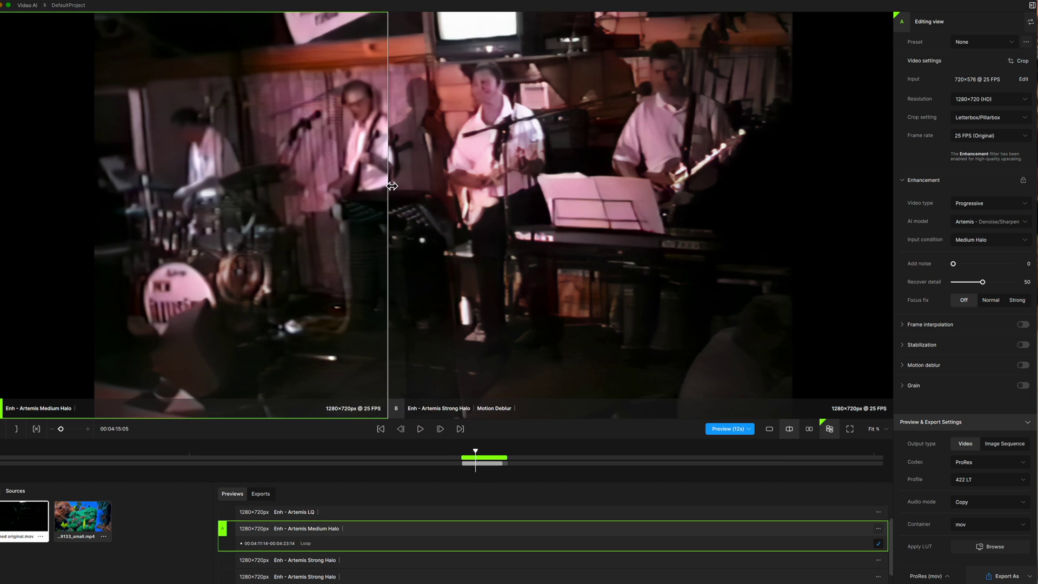
{"action": "left_click_drag", "start_coordinate": [383, 186], "coordinate": [179, 189]}
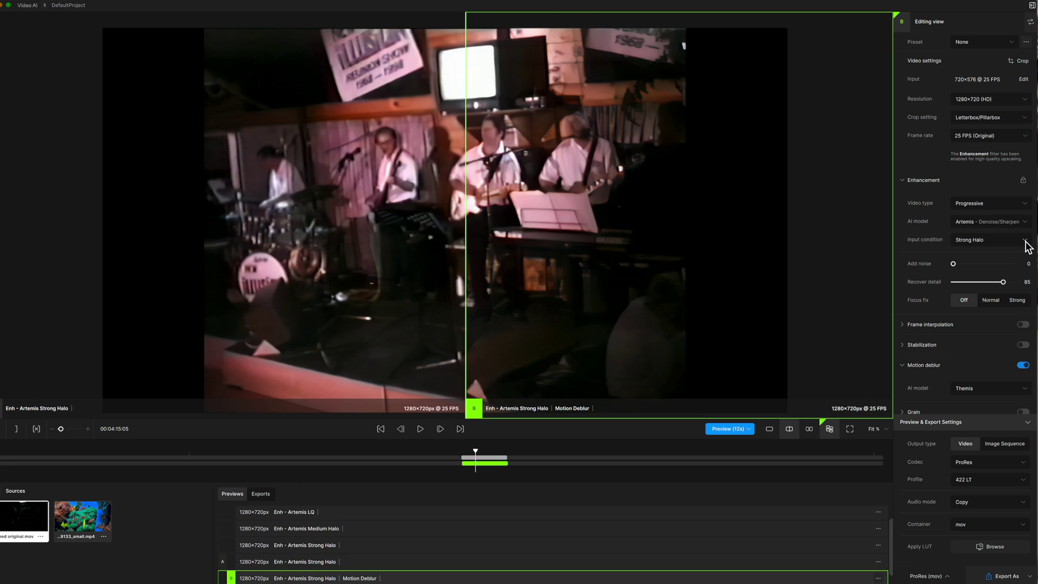
Set the Artemis input condition to Low Quality and render a 12-second preview with motion deblur
{"action": "left_click", "coordinate": [1024, 240]}
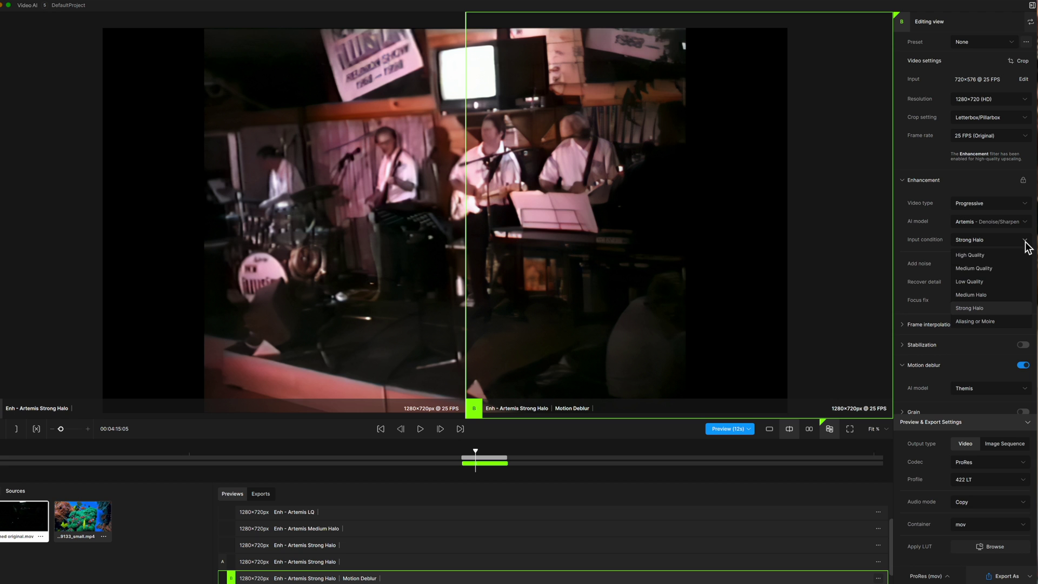
{"action": "left_click", "coordinate": [978, 281]}
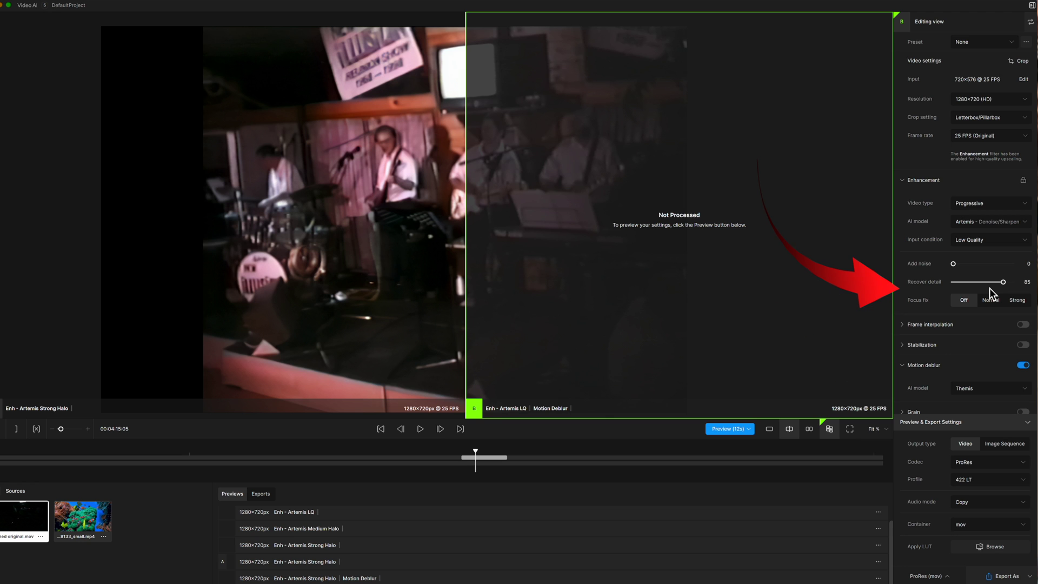
{"action": "left_click", "coordinate": [735, 430]}
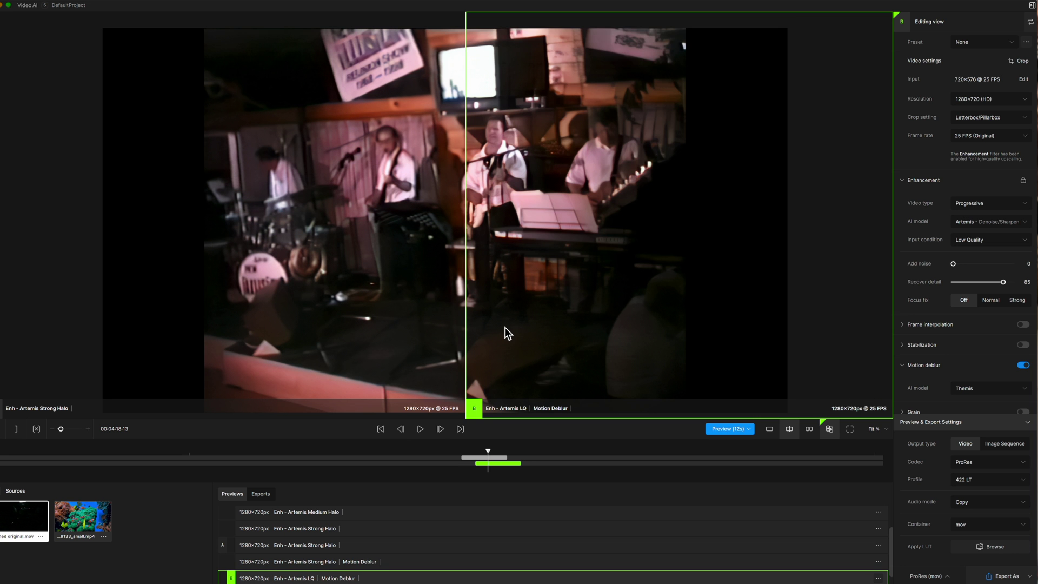
Compare the Artemis LQ motion deblur preview with the Strong Halo preview up close, and bring the Strong Halo motion deblur preview back onto side B
{"action": "scroll", "coordinate": [508, 332], "scroll_direction": "up", "scroll_amount": 5}
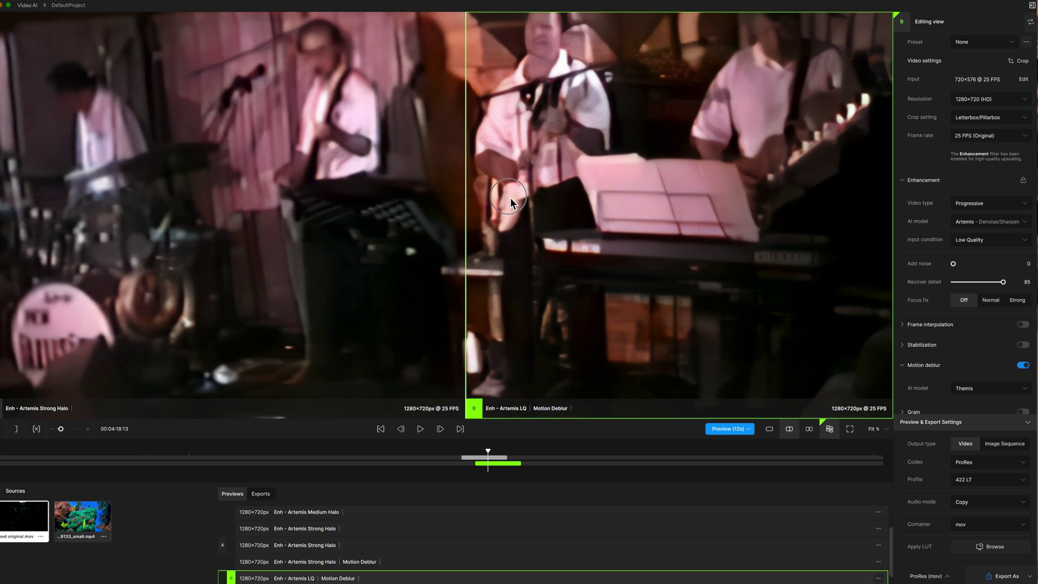
{"action": "left_click_drag", "start_coordinate": [510, 203], "coordinate": [416, 227]}
{"action": "scroll", "coordinate": [457, 232], "scroll_direction": "down", "scroll_amount": 3}
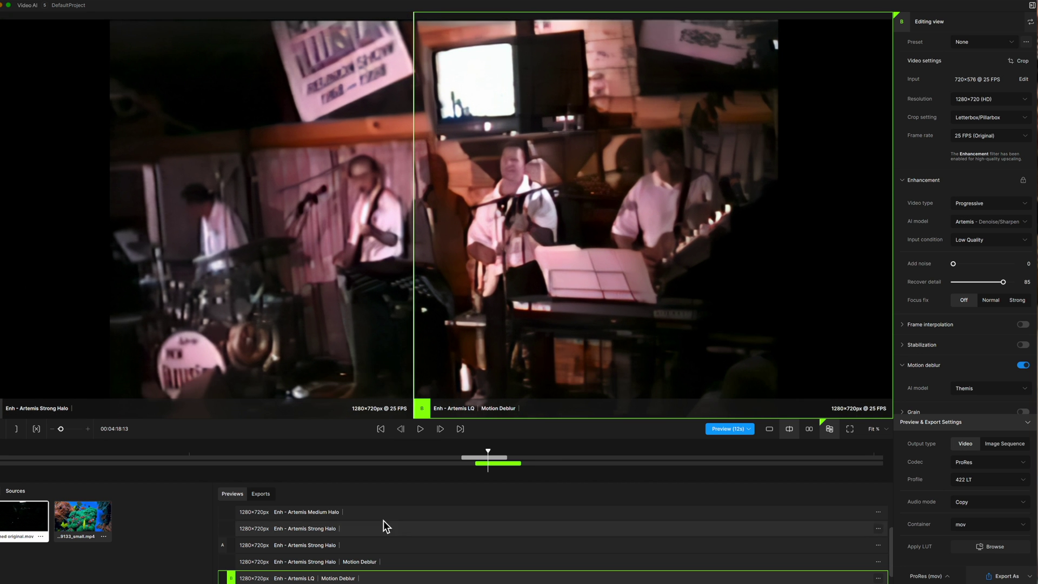
{"action": "scroll", "coordinate": [388, 522], "scroll_direction": "down", "scroll_amount": 1}
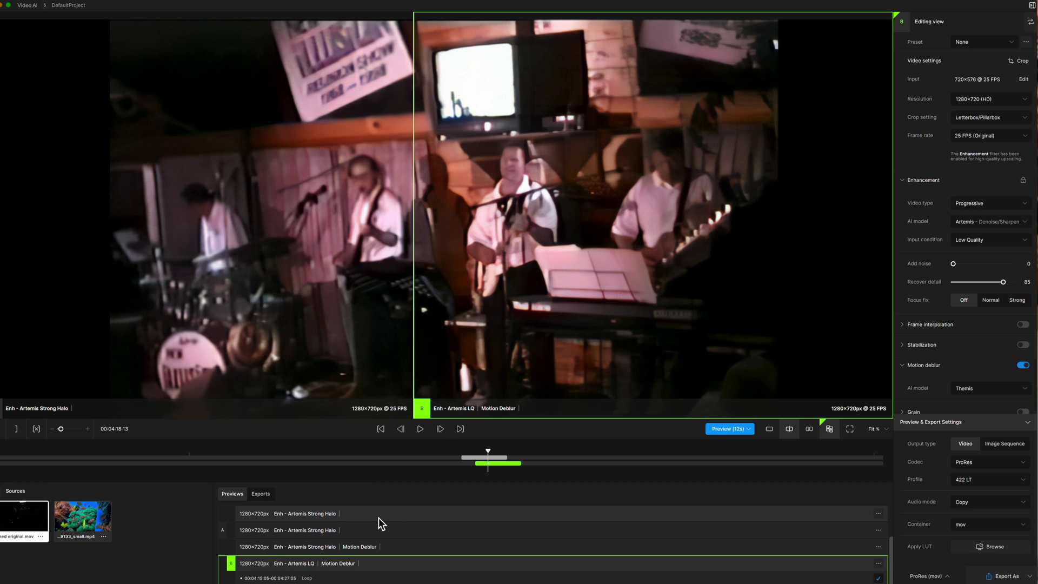
{"action": "left_click", "coordinate": [336, 530]}
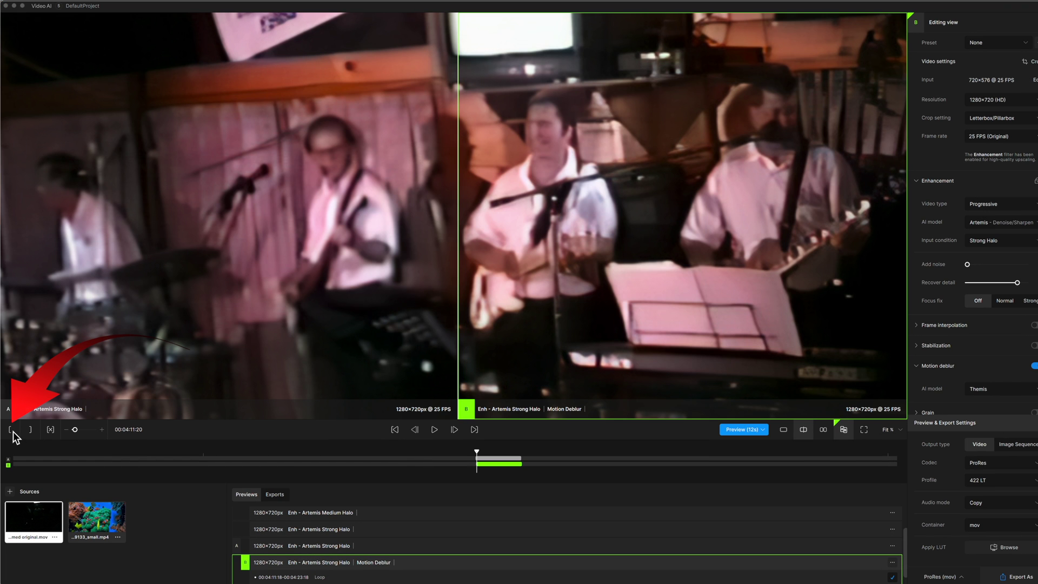
Mark the export range on the timeline from 00:04:11:20 to 00:04:23:16
{"action": "left_click", "coordinate": [12, 431]}
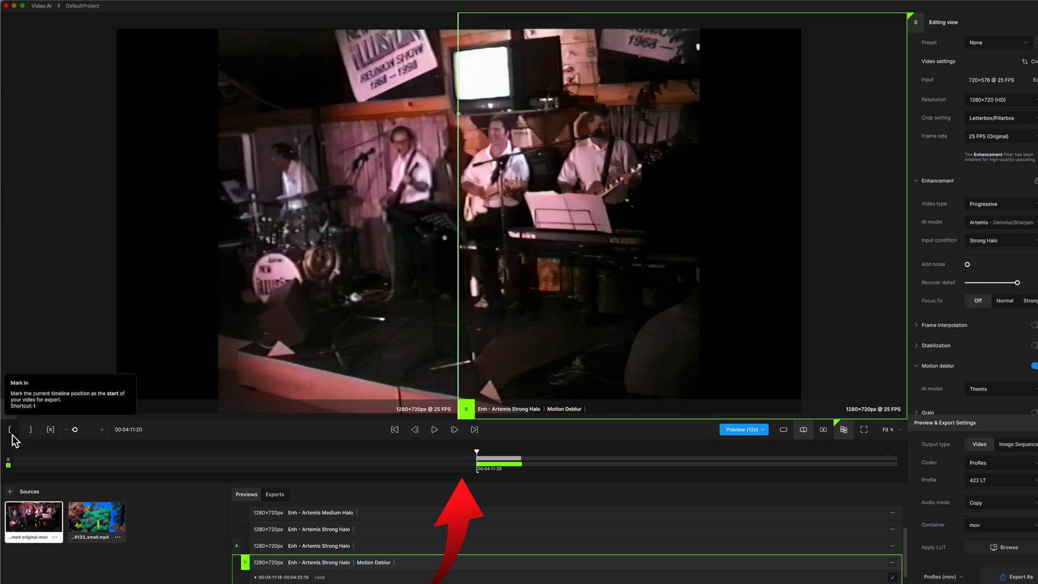
{"action": "left_click", "coordinate": [522, 453]}
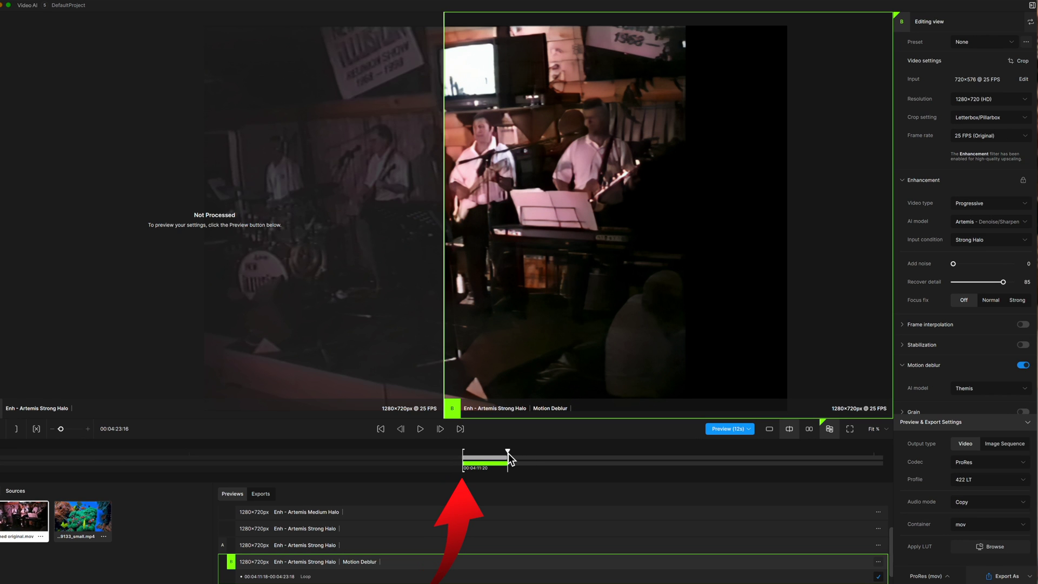
{"action": "left_click", "coordinate": [31, 430]}
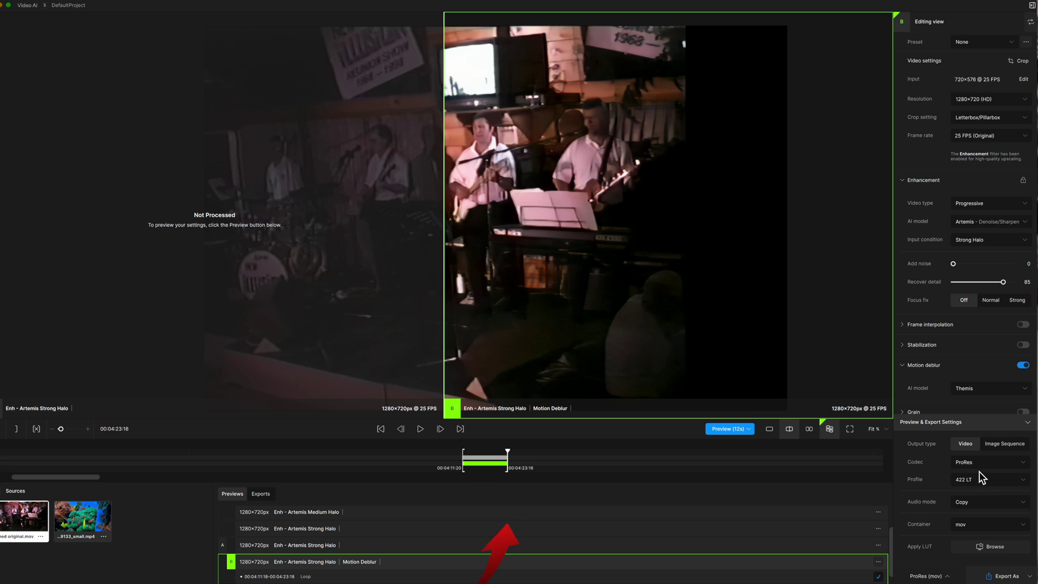
Set the export codec to H264 and export the marked range as a mov file
{"action": "left_click", "coordinate": [1023, 462]}
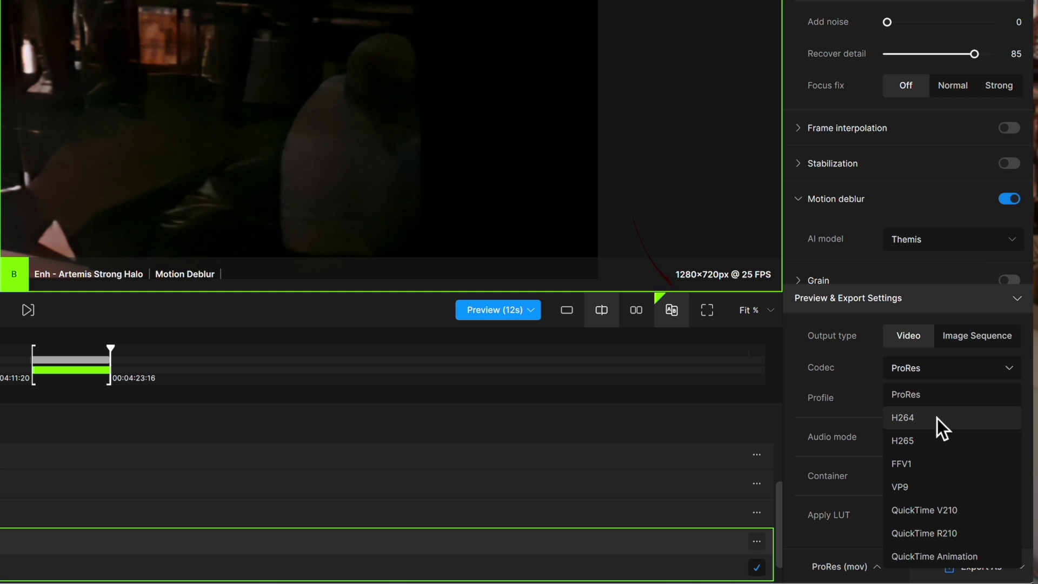
{"action": "left_click", "coordinate": [981, 491]}
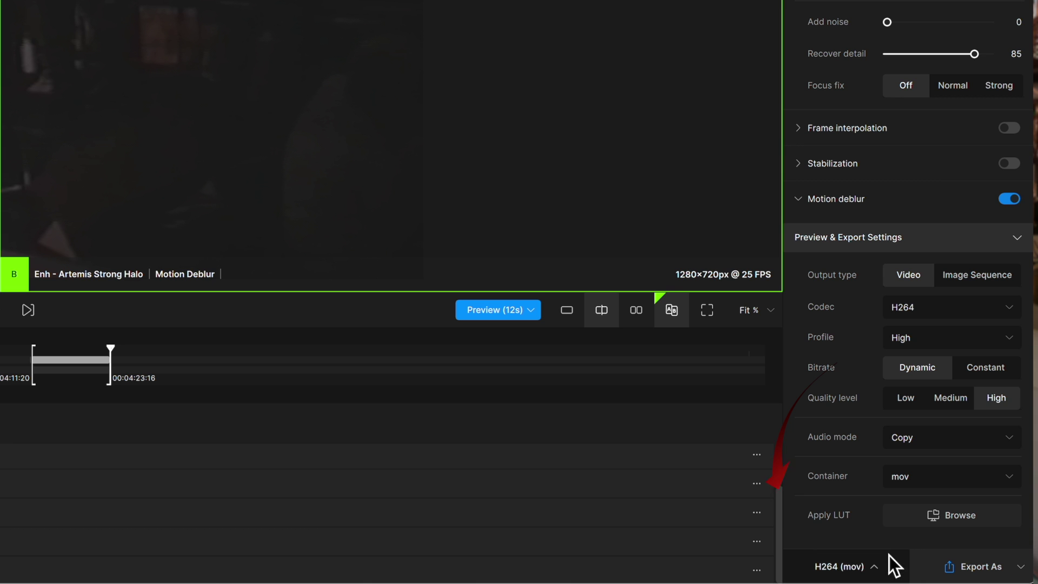
{"action": "left_click", "coordinate": [959, 566]}
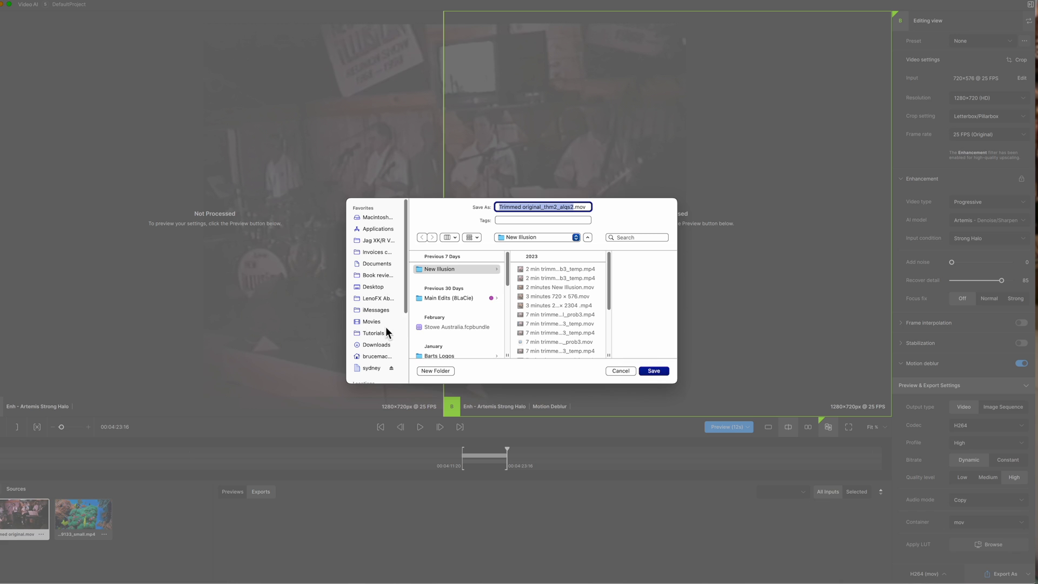
{"action": "left_click", "coordinate": [378, 275]}
{"action": "left_click", "coordinate": [653, 371]}
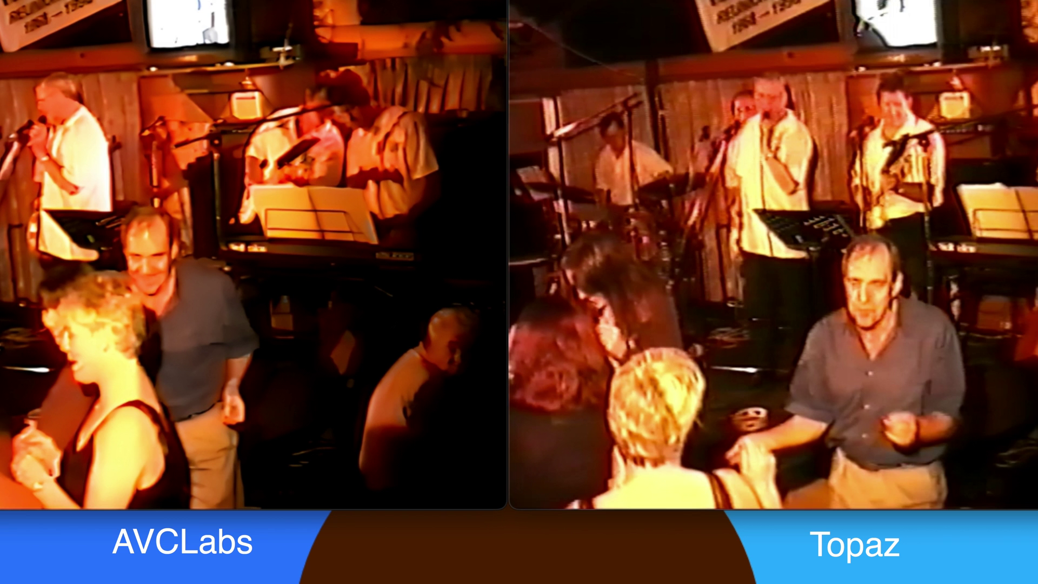
Play the AVCLabs and Topaz versions of the concert footage side by side to compare them
{"action": "mouse_move", "coordinate": [211, 9]}
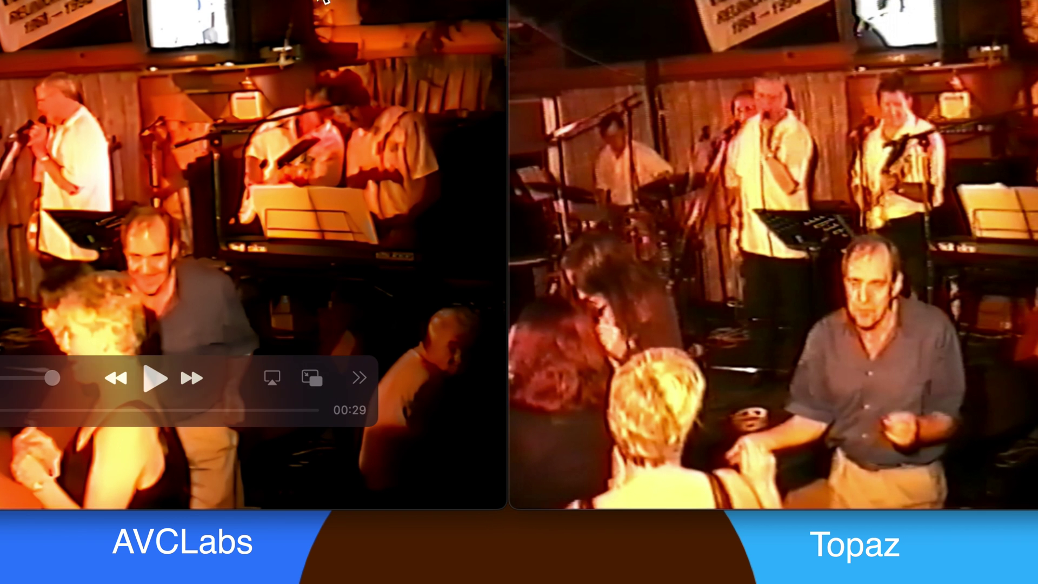
{"action": "left_click", "coordinate": [152, 379]}
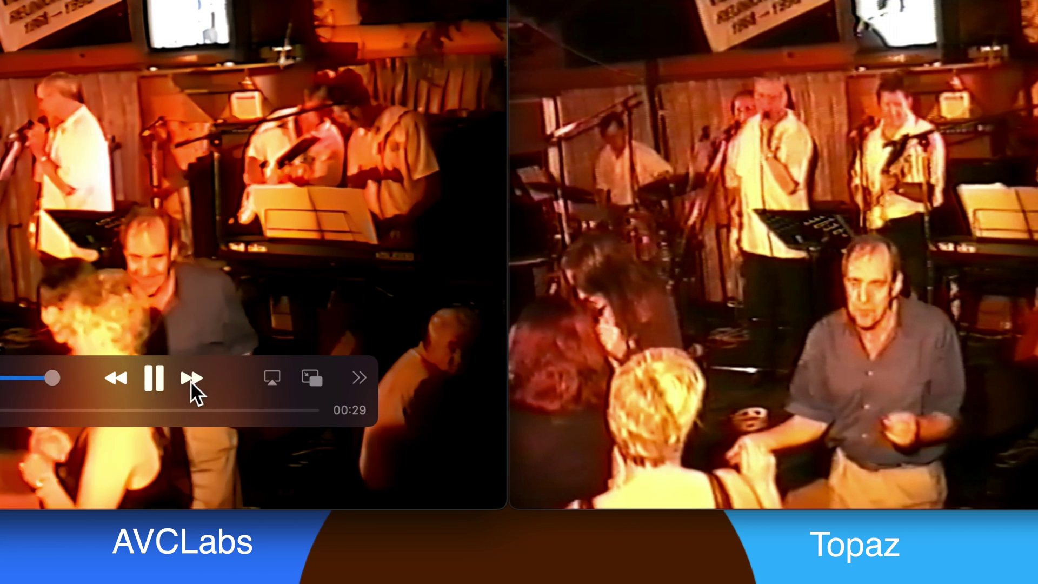
{"action": "mouse_move", "coordinate": [938, 389]}
{"action": "left_click", "coordinate": [863, 380]}
{"action": "mouse_move", "coordinate": [132, 220]}
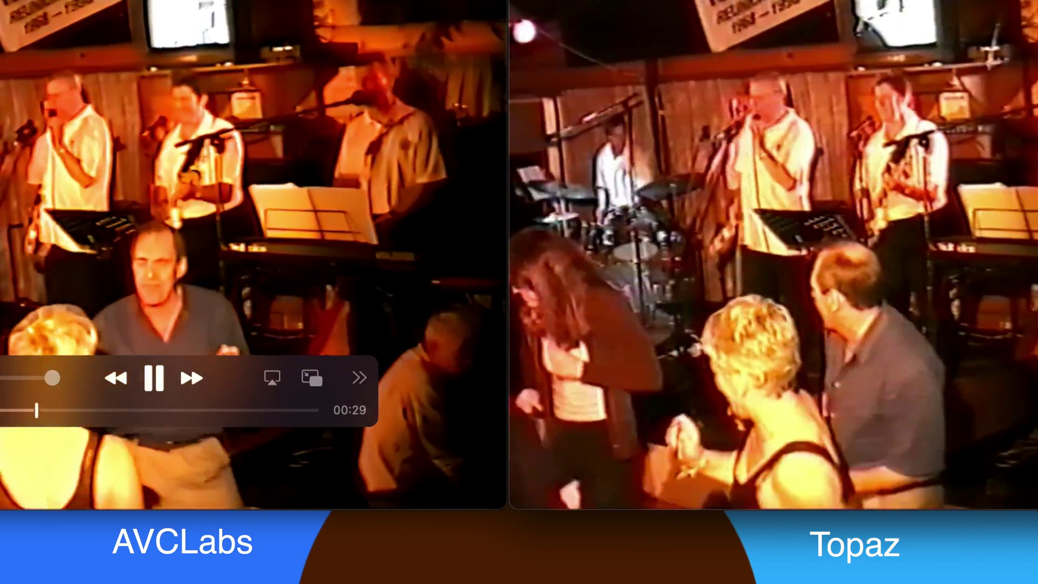
{"action": "mouse_move", "coordinate": [897, 364]}
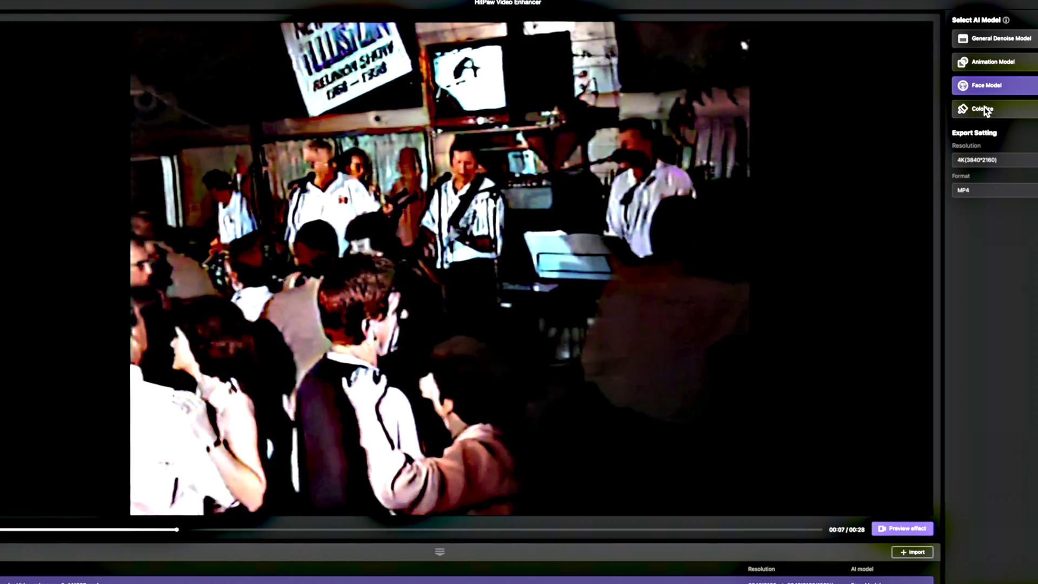
Switch to HitPaw Video Enhancer and choose the Colorize AI model for the concert clip
{"action": "left_click", "coordinate": [984, 109]}
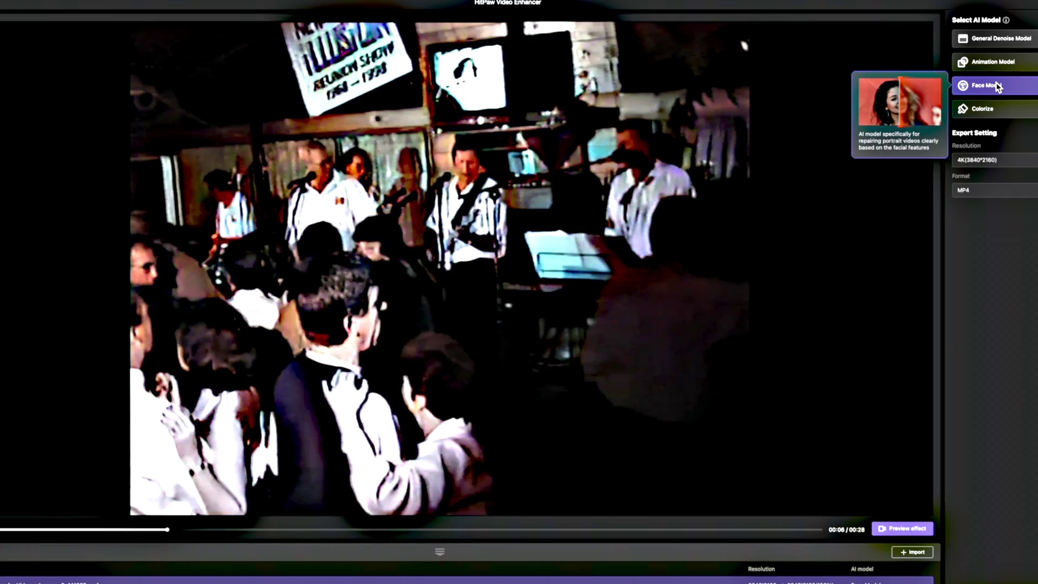
{"action": "left_click", "coordinate": [981, 109]}
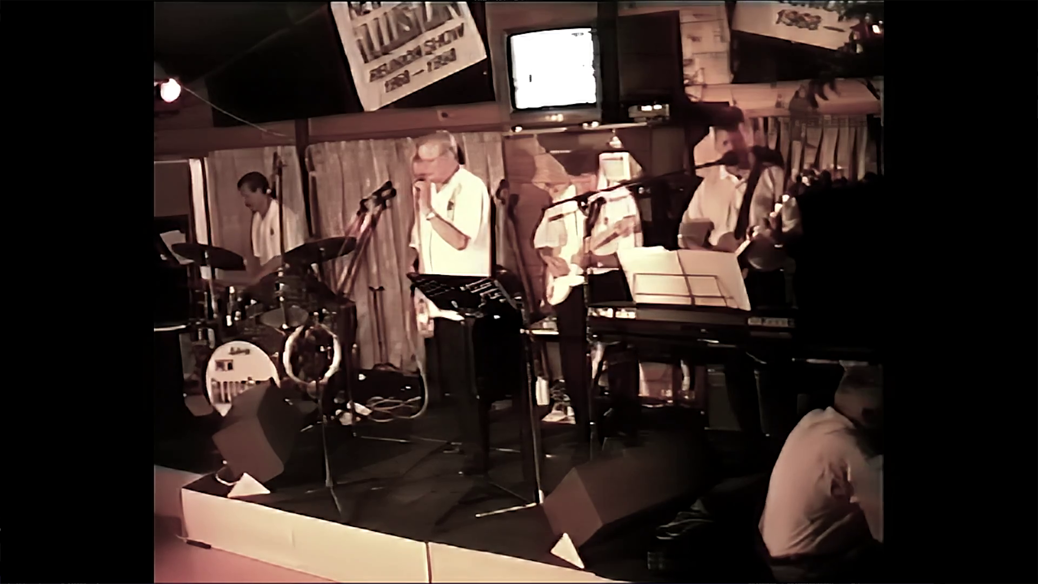